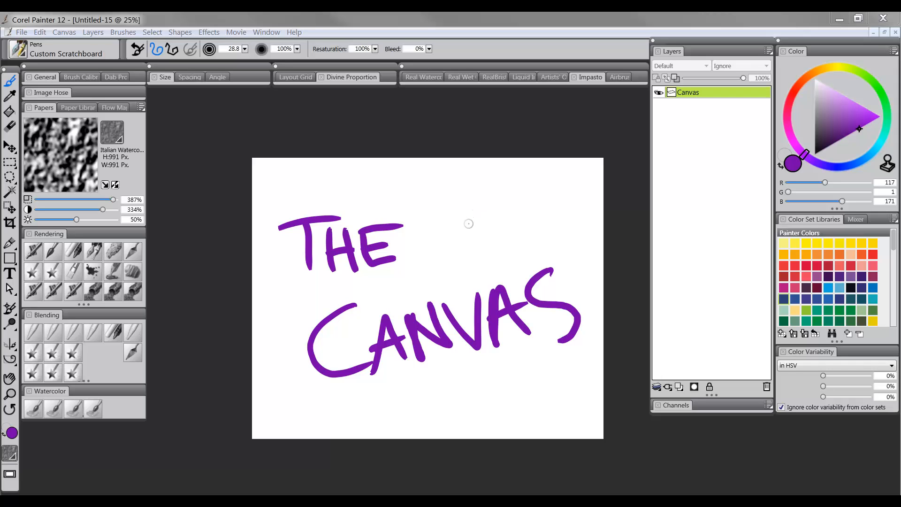
Step: Close the open document with the purple lettering "THE CANVAS" and dismiss the closing prompt
key(space)
drag(431, 268, 426, 264)
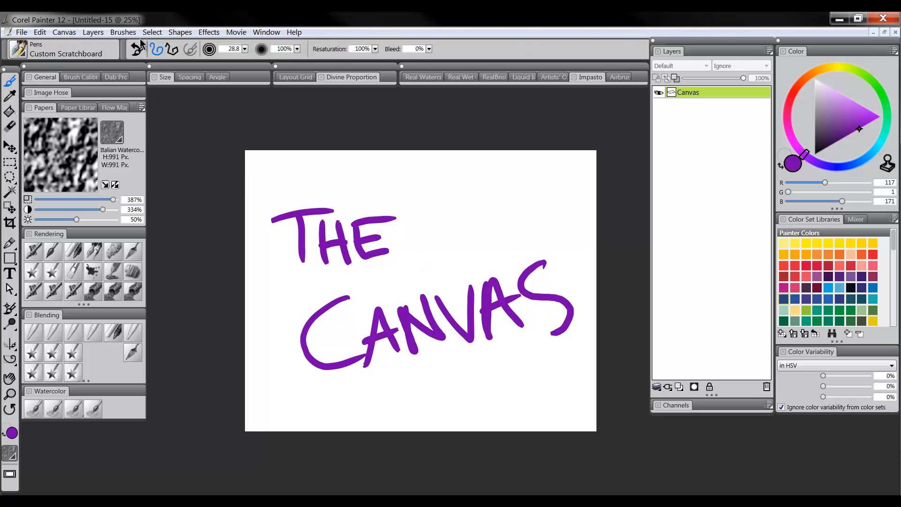
click(894, 32)
click(466, 304)
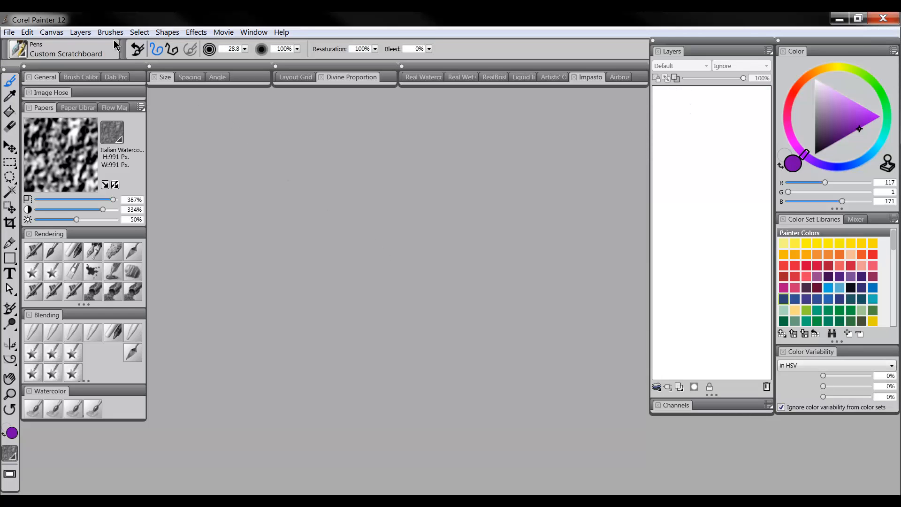
Step: Create a new image 10 inches wide and 8 inches high at a resolution of 300 pixels per inch
click(9, 32)
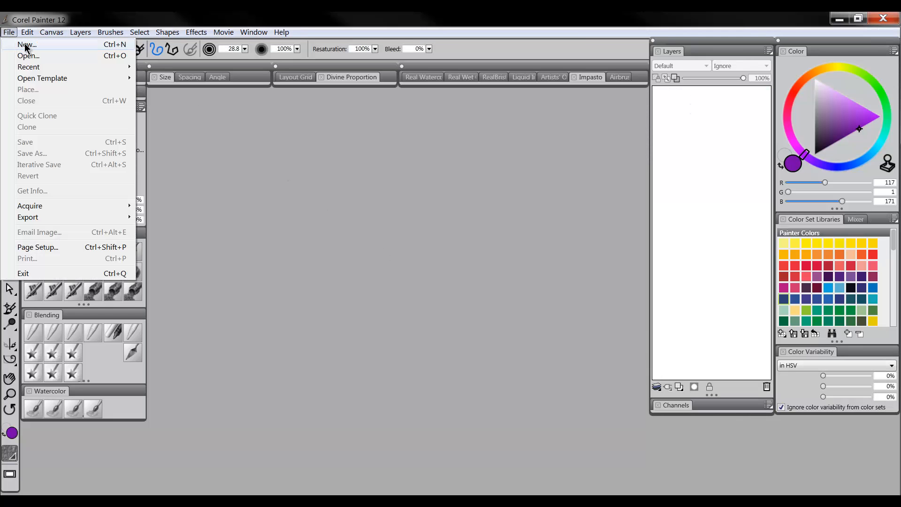
click(27, 45)
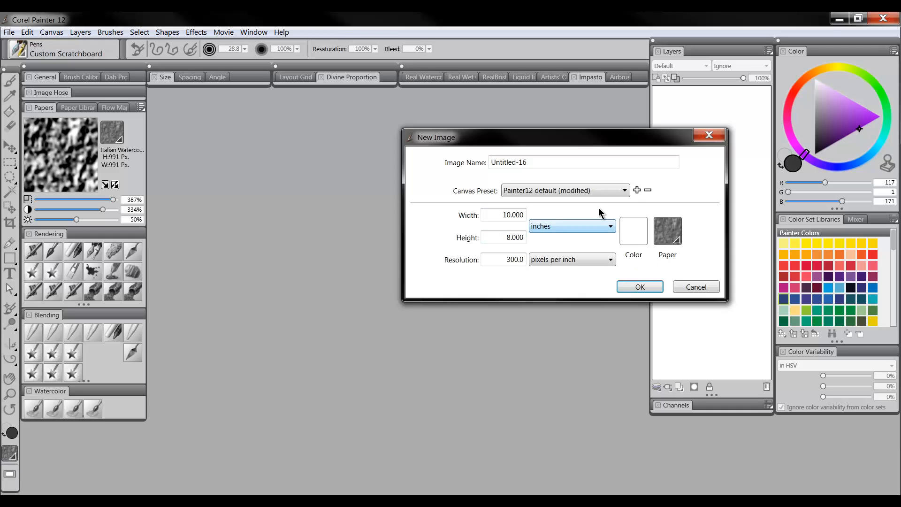
click(637, 288)
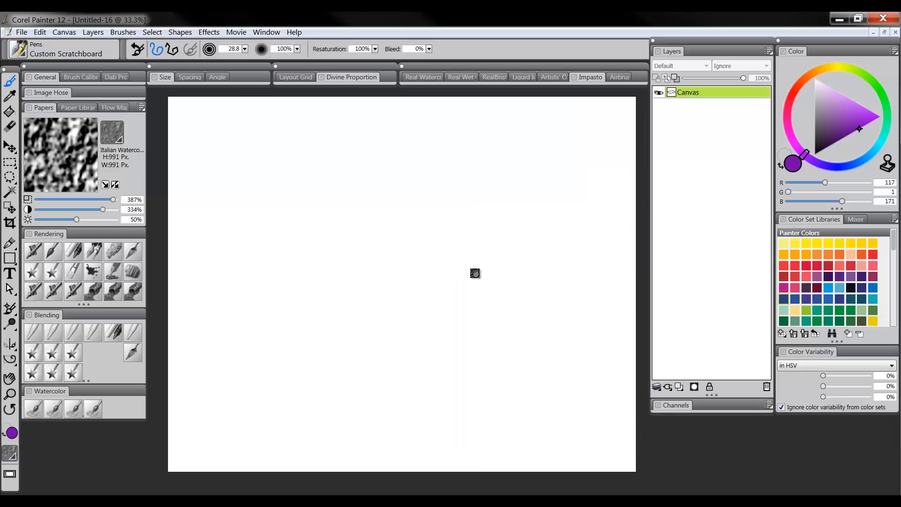
Step: Review the blank canvas's resize dimensions with width and height in inches, and accept them without changing the size
click(64, 32)
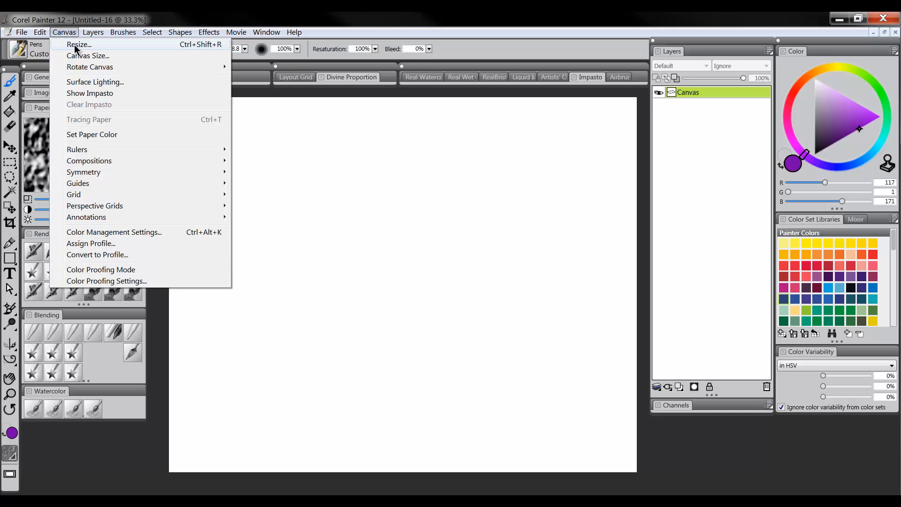
click(75, 47)
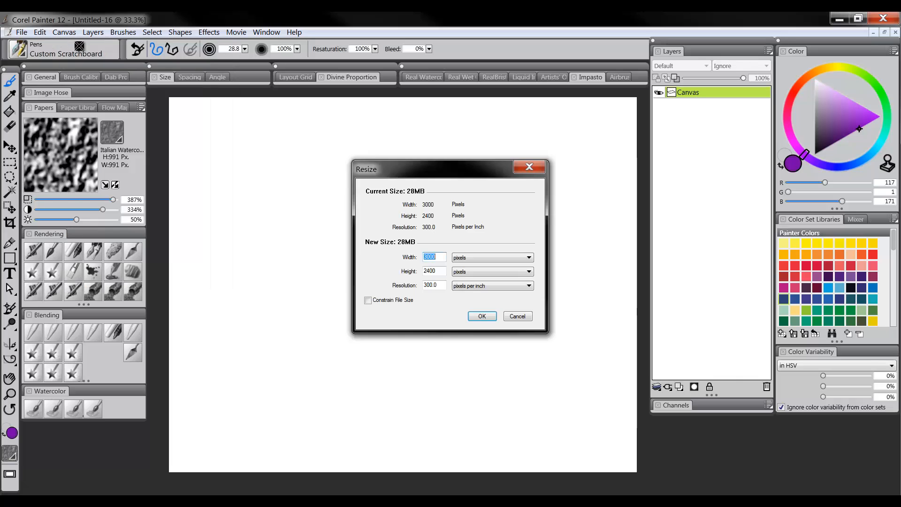
click(469, 258)
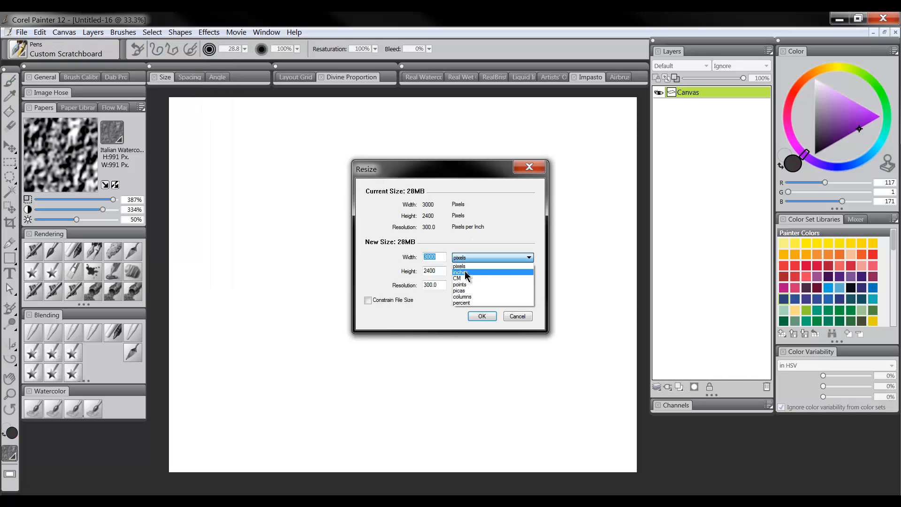
click(465, 272)
click(465, 271)
click(466, 286)
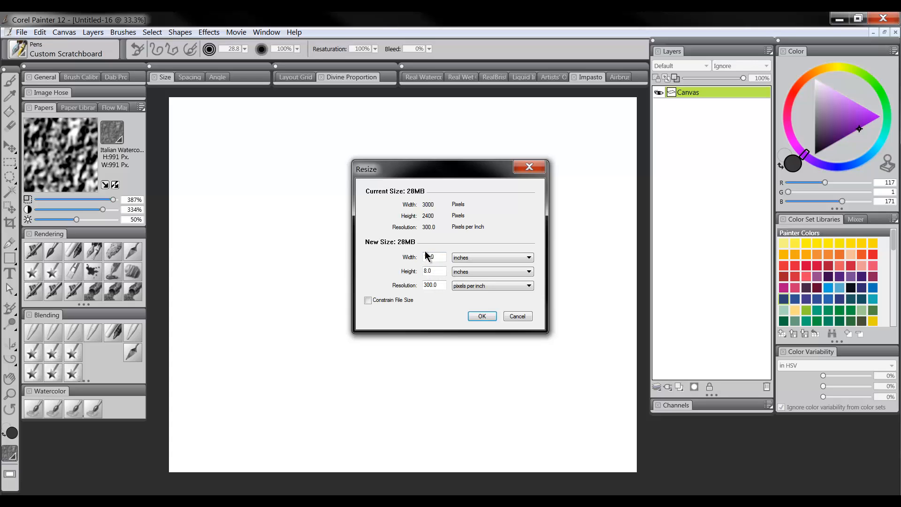
click(465, 258)
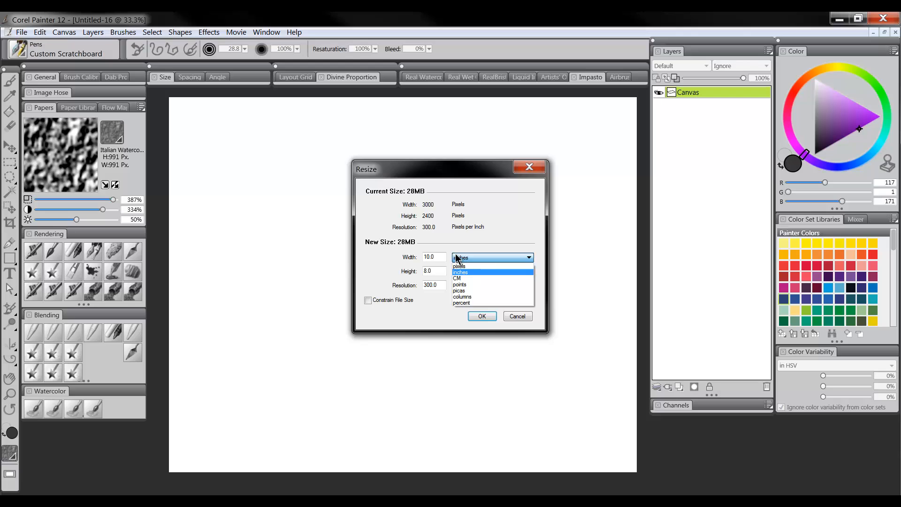
click(441, 247)
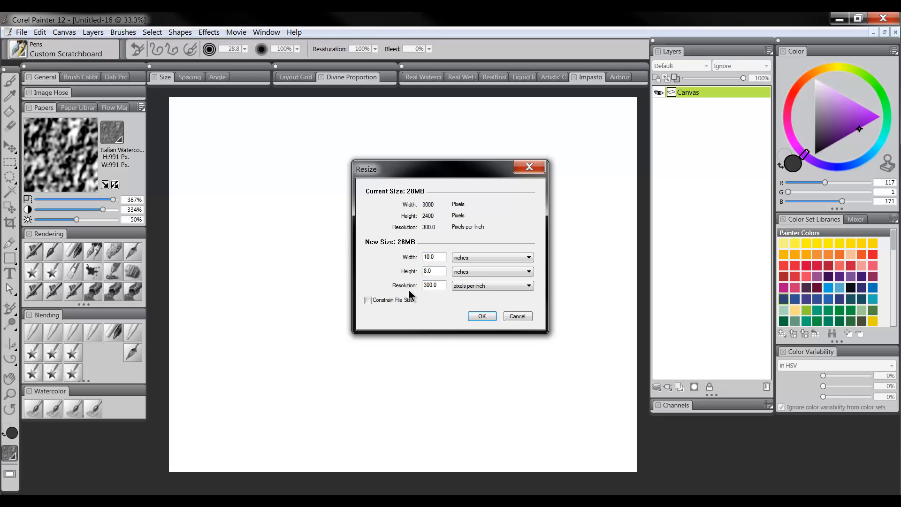
click(482, 315)
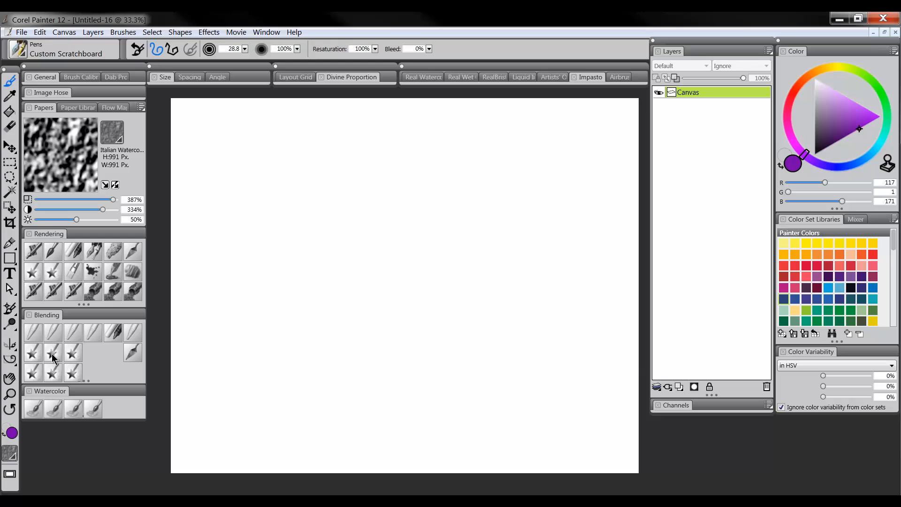
Step: Examine the blank canvas at different magnifications, zooming out to 5% and in to 50%
click(10, 394)
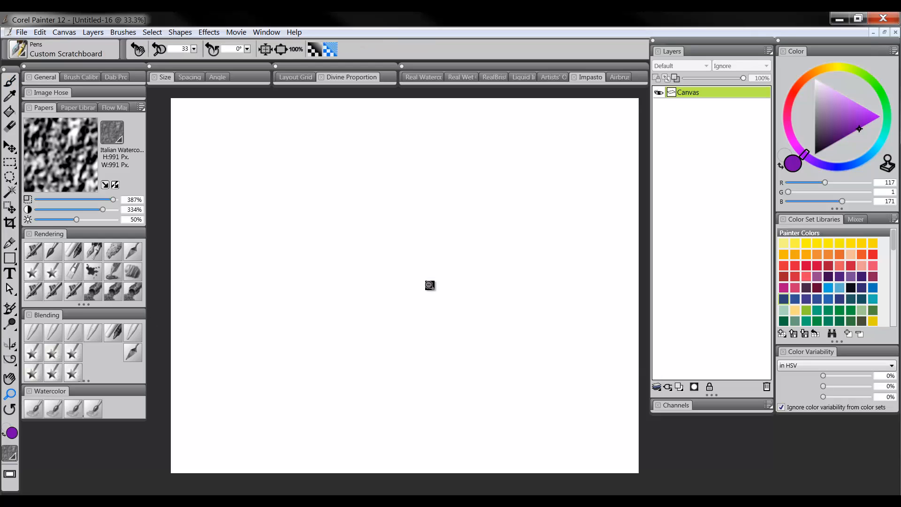
alt+click(426, 292)
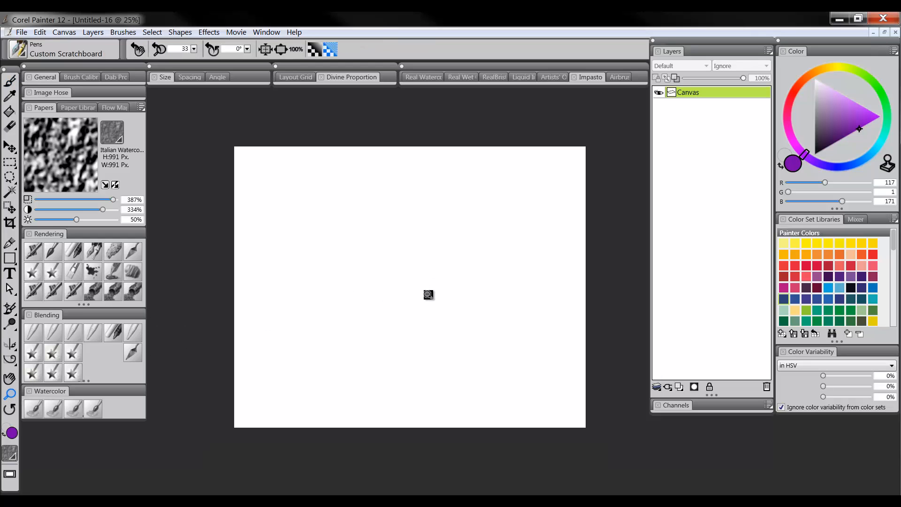
alt+click(428, 293)
alt+click(430, 294)
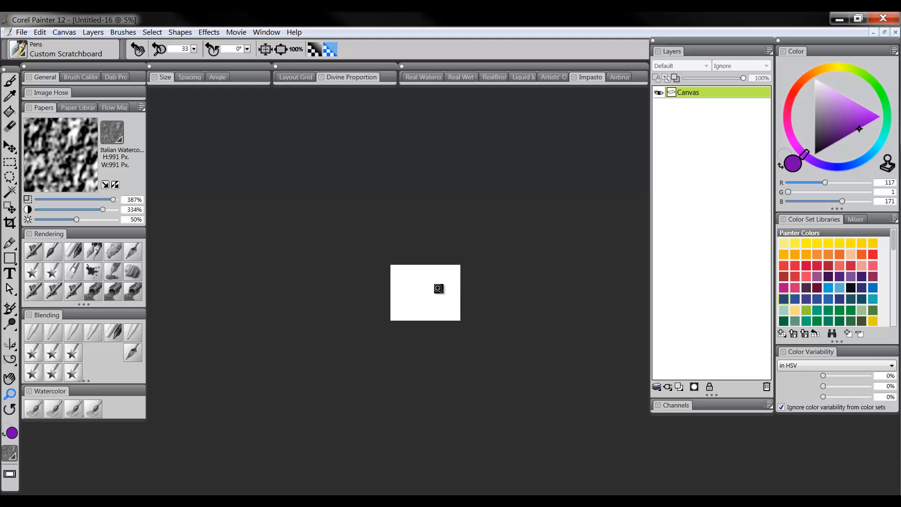
click(427, 291)
click(428, 292)
click(429, 293)
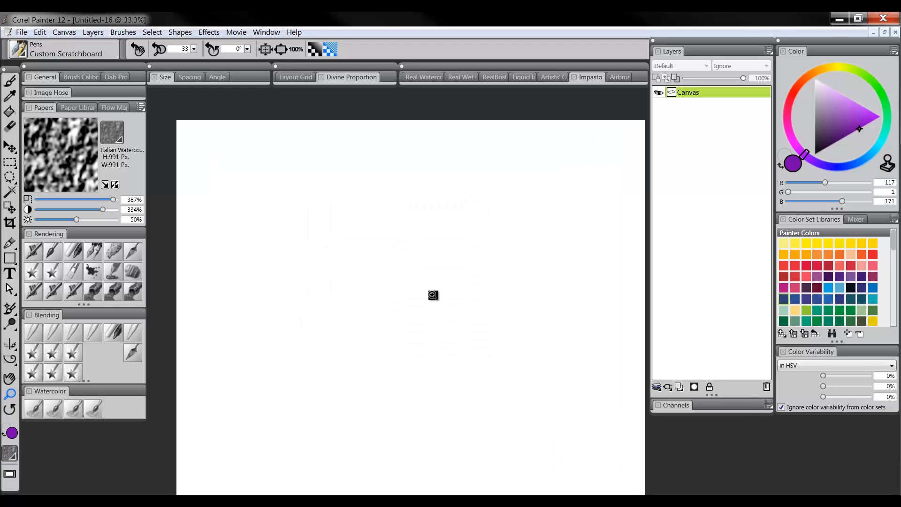
click(433, 295)
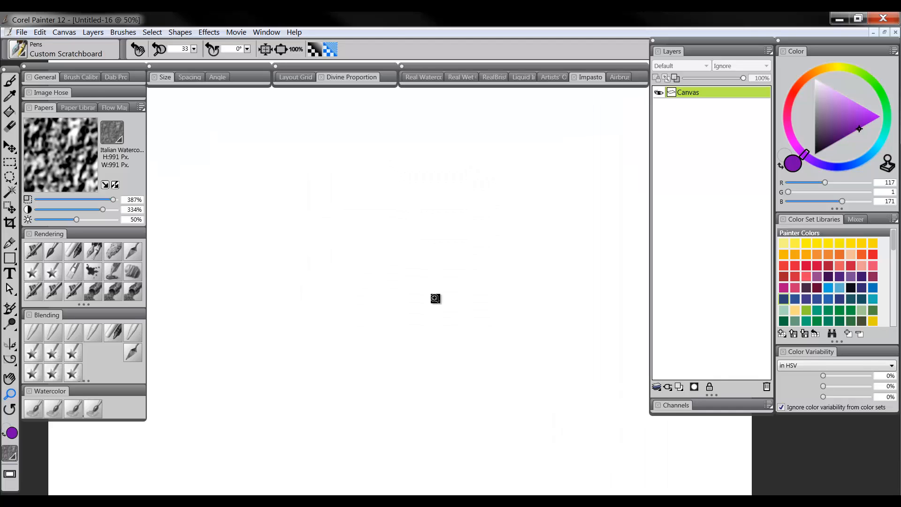
alt+click(440, 301)
alt+click(441, 301)
alt+click(440, 304)
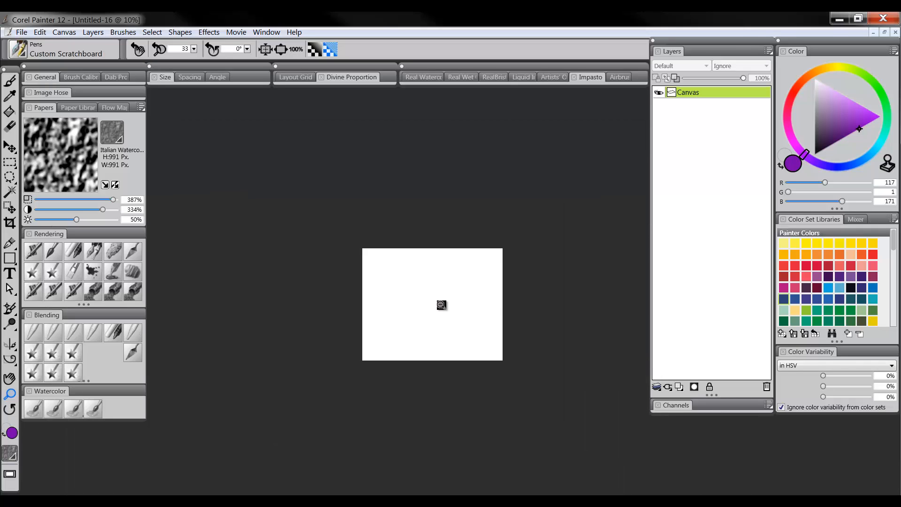
alt+click(441, 306)
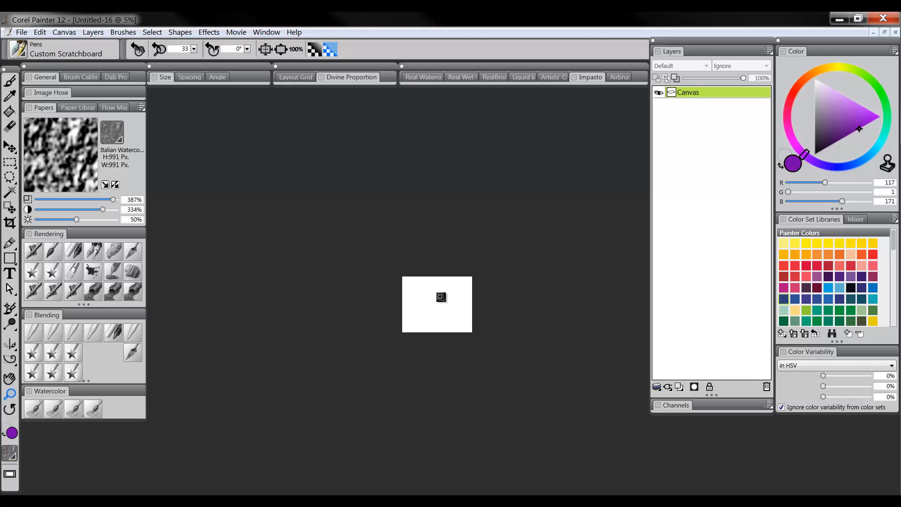
click(441, 300)
click(443, 301)
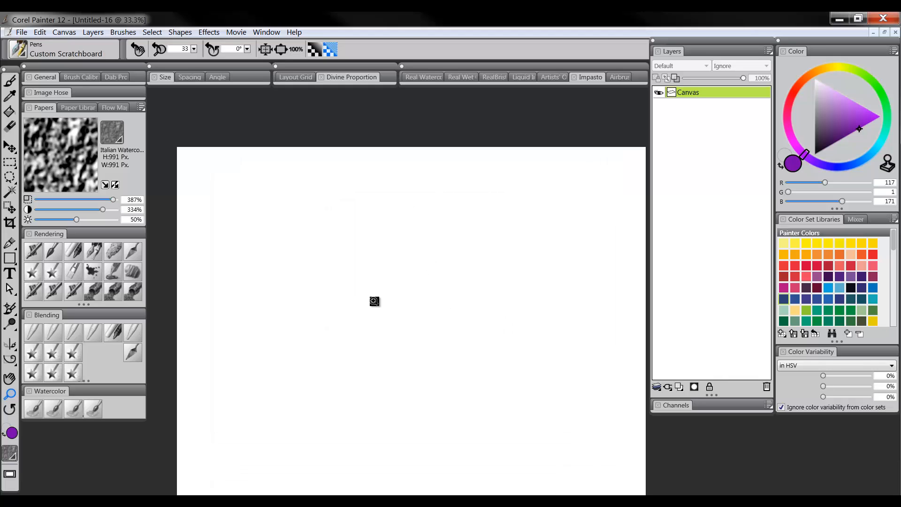
Step: Paint a large purple patch across the middle of the canvas with the Custom Sponge brush and check it at 5% and 33.3% zoom
click(116, 256)
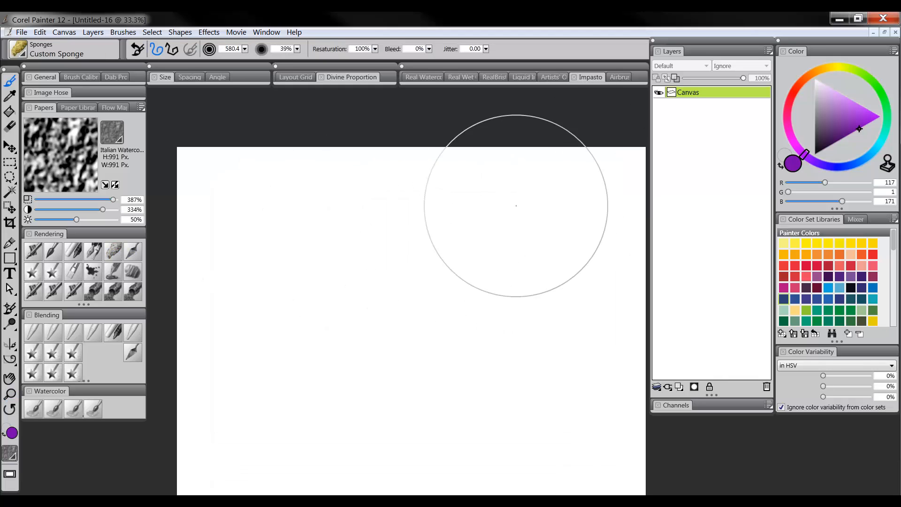
mouse_move(470, 244)
mouse_down()
mouse_move(402, 352)
mouse_move(386, 258)
mouse_move(493, 292)
mouse_up()
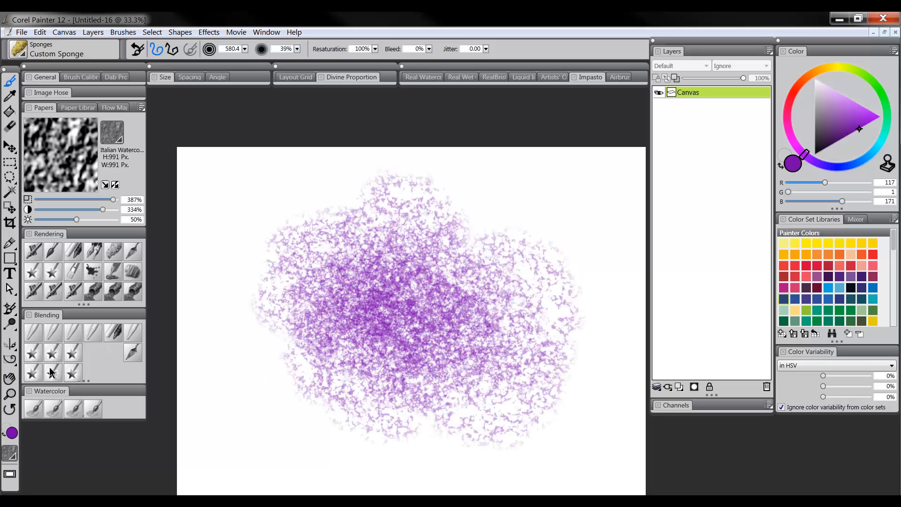
click(9, 393)
alt+click(420, 327)
alt+click(420, 327)
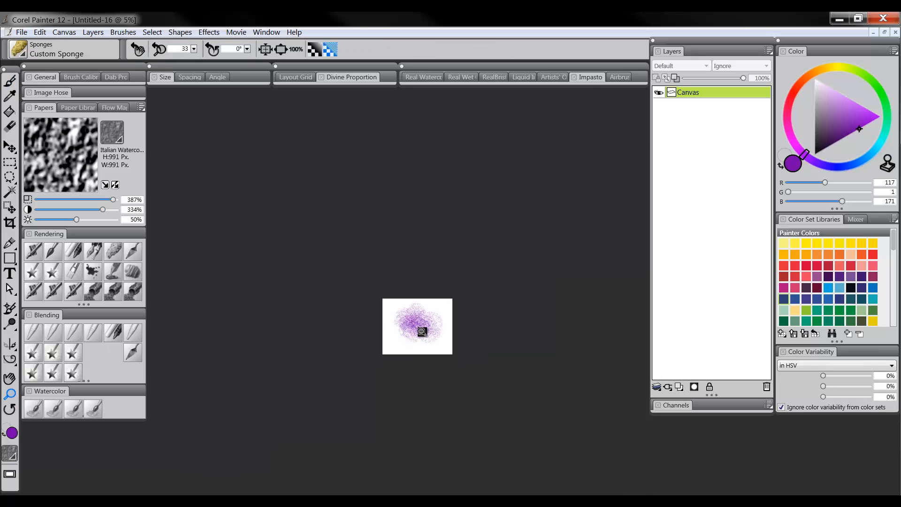
click(419, 325)
click(419, 327)
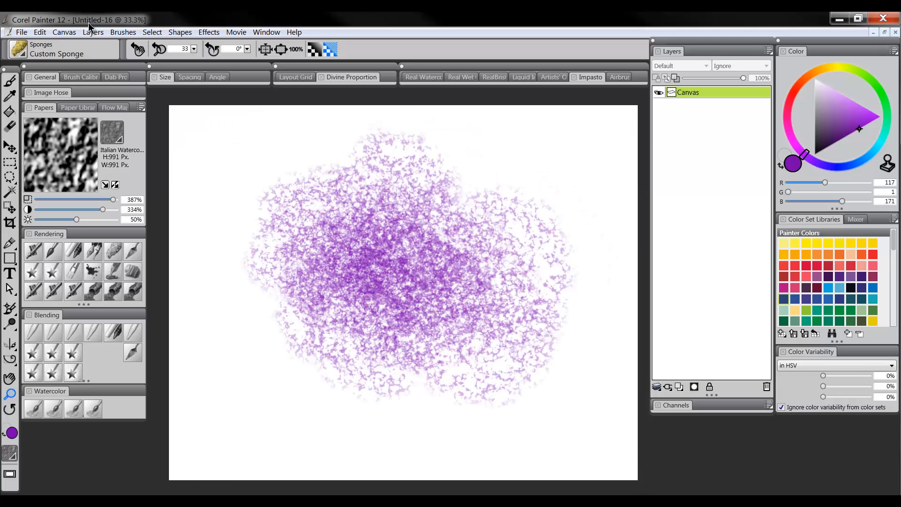
Step: Check the painted canvas's resize dimensions with width and height in inches, leaving without applying anything
click(64, 32)
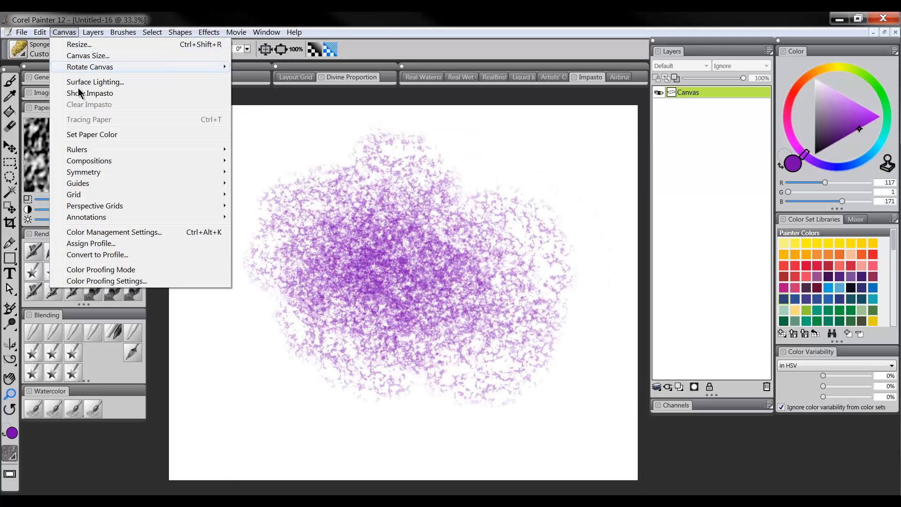
click(80, 45)
click(470, 257)
click(472, 272)
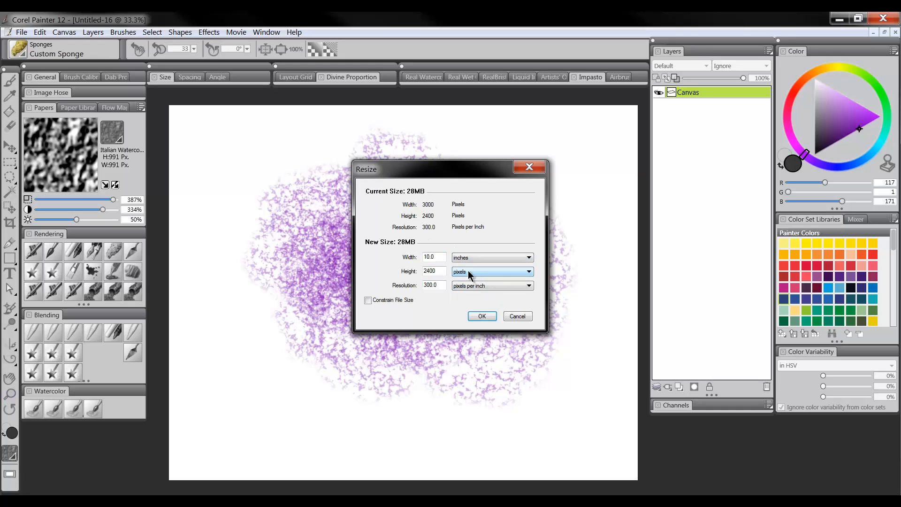
click(469, 272)
click(468, 284)
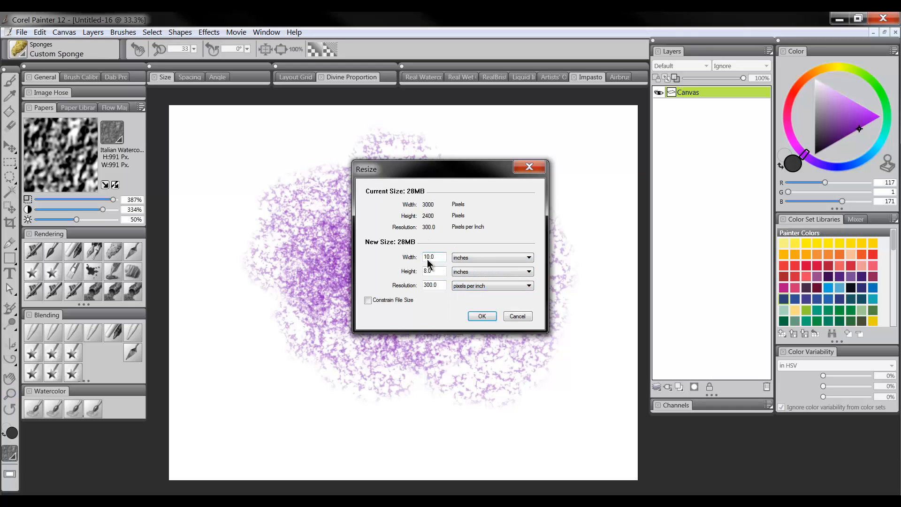
click(517, 316)
Step: Examine the purple sponge texture at magnifications between 25% and 100%
click(10, 396)
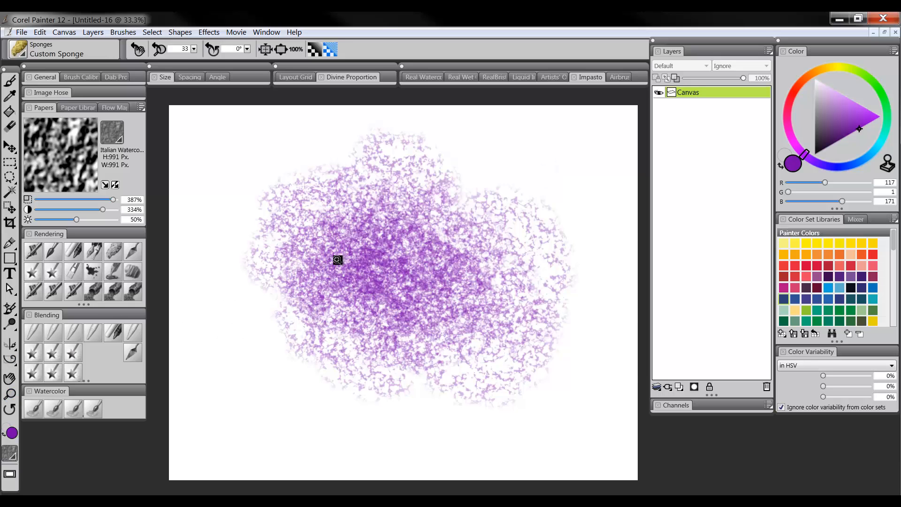
click(404, 263)
click(408, 269)
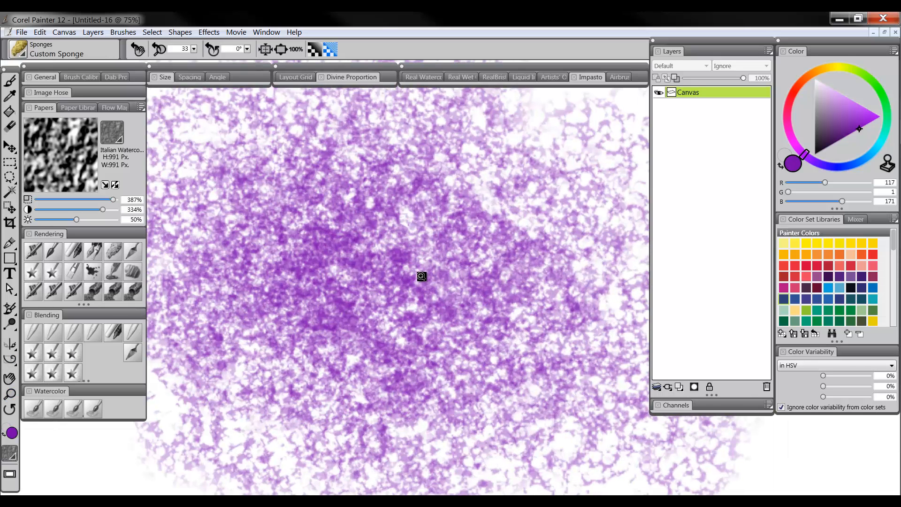
click(431, 275)
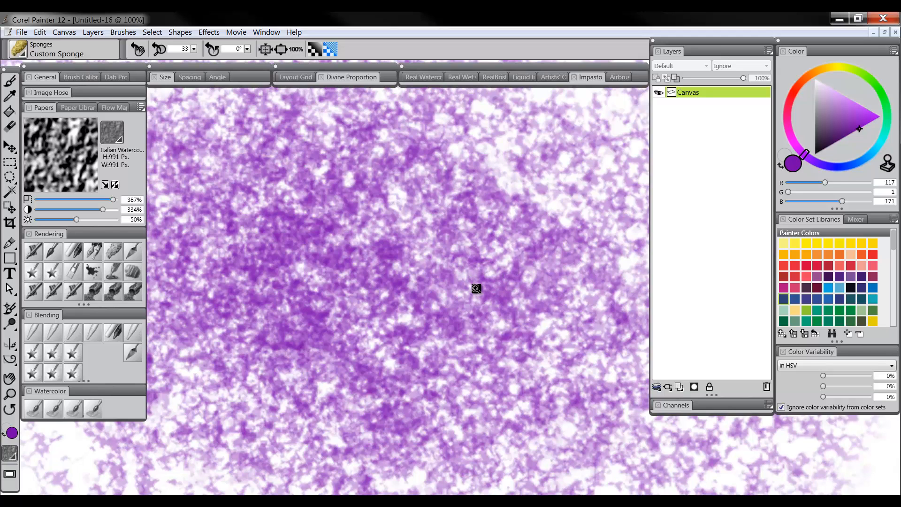
alt+click(423, 283)
alt+click(425, 284)
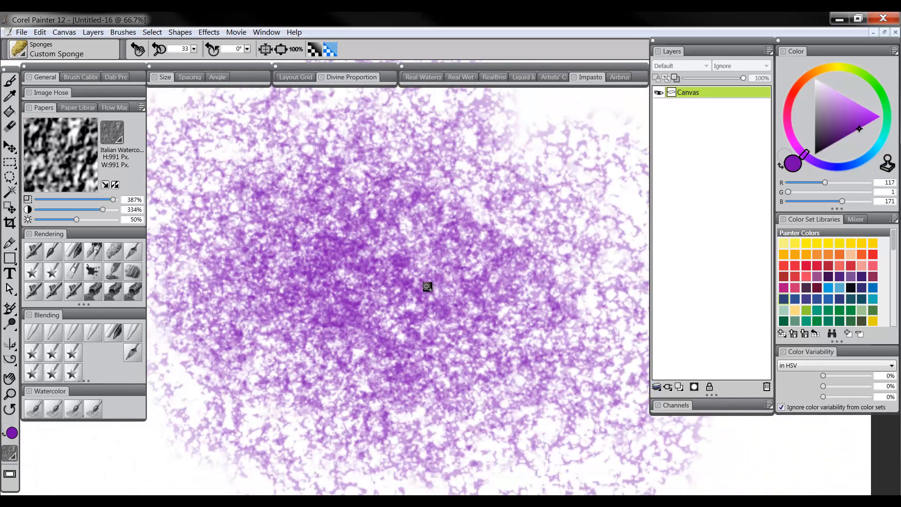
alt+click(427, 286)
alt+click(428, 287)
alt+click(428, 289)
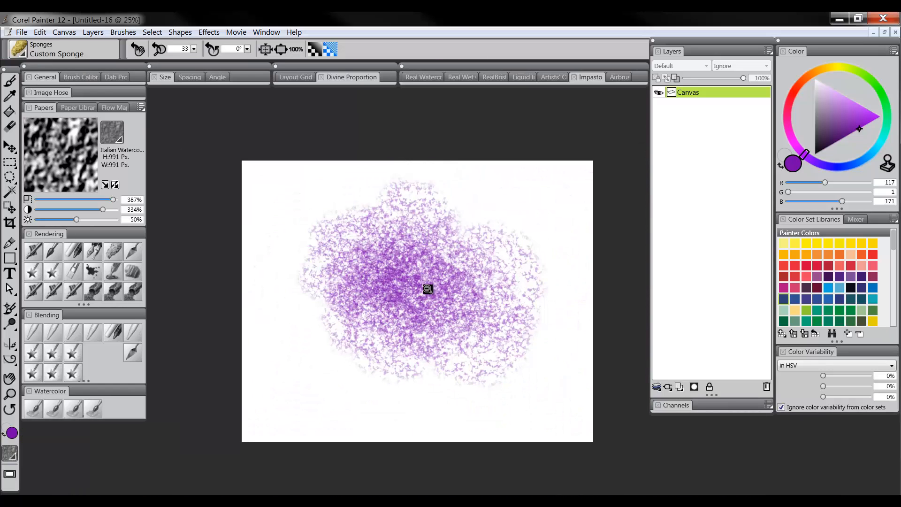
click(427, 285)
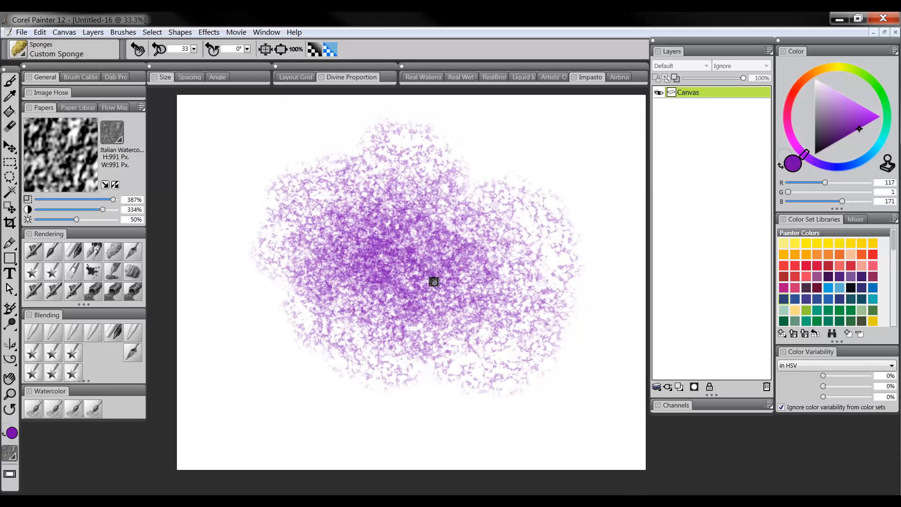
click(430, 281)
click(429, 279)
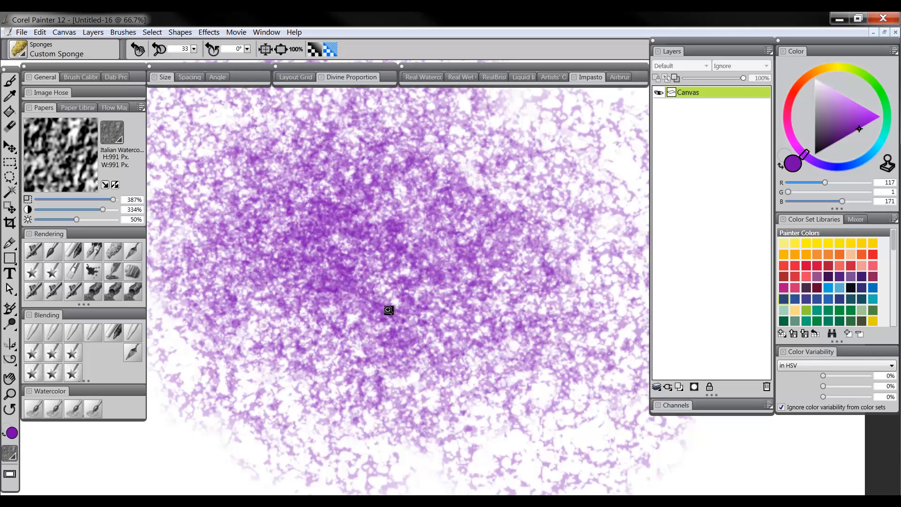
click(455, 297)
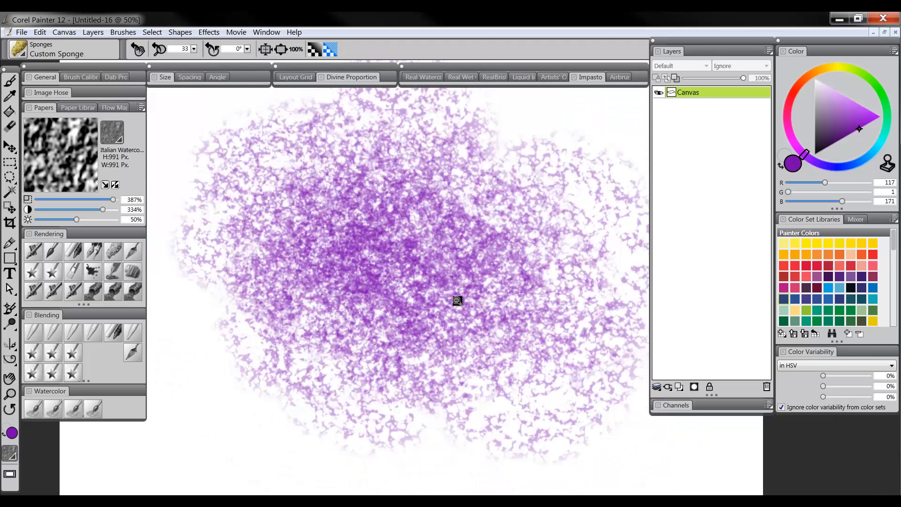
Step: Cover the entire canvas with solid purple using the Custom Scratchboard pen at size 155.6
click(465, 299)
click(473, 299)
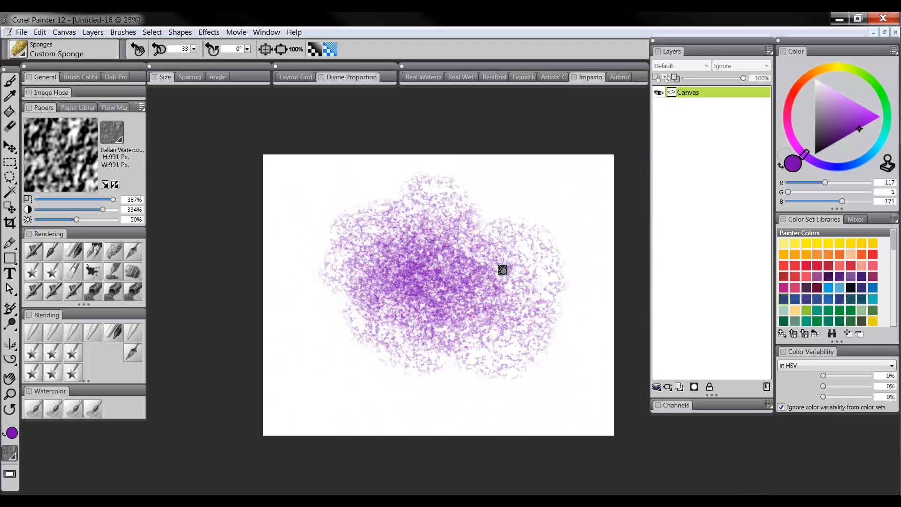
mouse_move(503, 268)
mouse_down()
mouse_move(459, 294)
mouse_move(460, 305)
mouse_move(475, 280)
mouse_up()
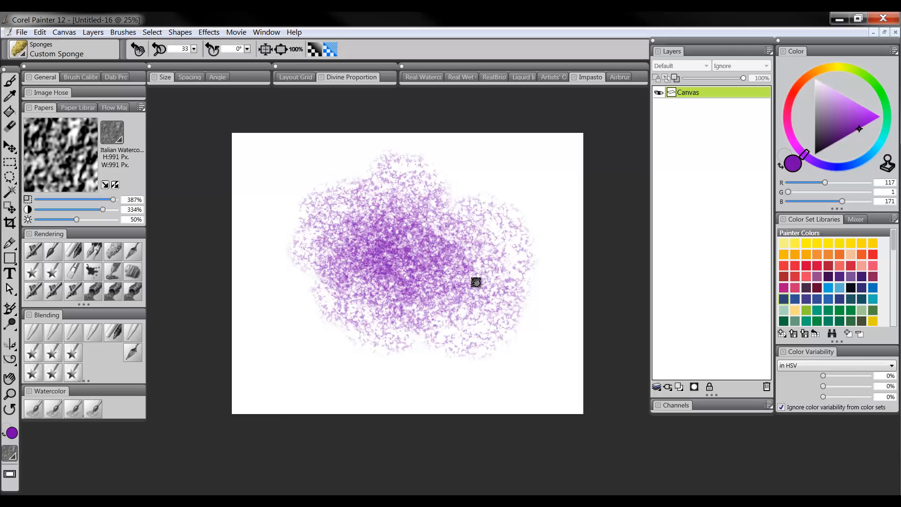
scroll(469, 277, up, 1)
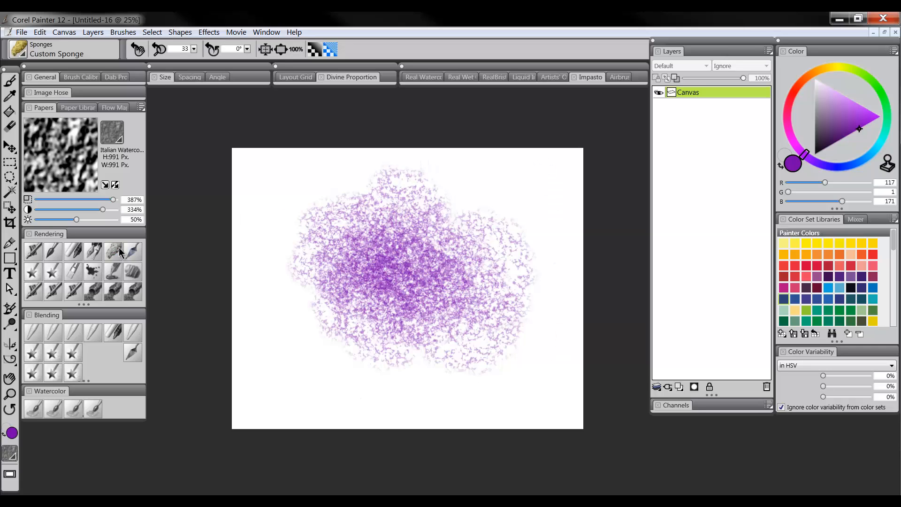
click(94, 252)
mouse_move(221, 187)
mouse_down()
mouse_move(258, 171)
mouse_move(452, 129)
mouse_move(248, 328)
mouse_move(271, 370)
mouse_move(596, 256)
mouse_move(577, 312)
mouse_move(577, 407)
mouse_move(514, 403)
mouse_move(443, 338)
mouse_move(358, 384)
mouse_move(291, 376)
mouse_move(318, 418)
mouse_move(457, 418)
mouse_move(473, 404)
mouse_up()
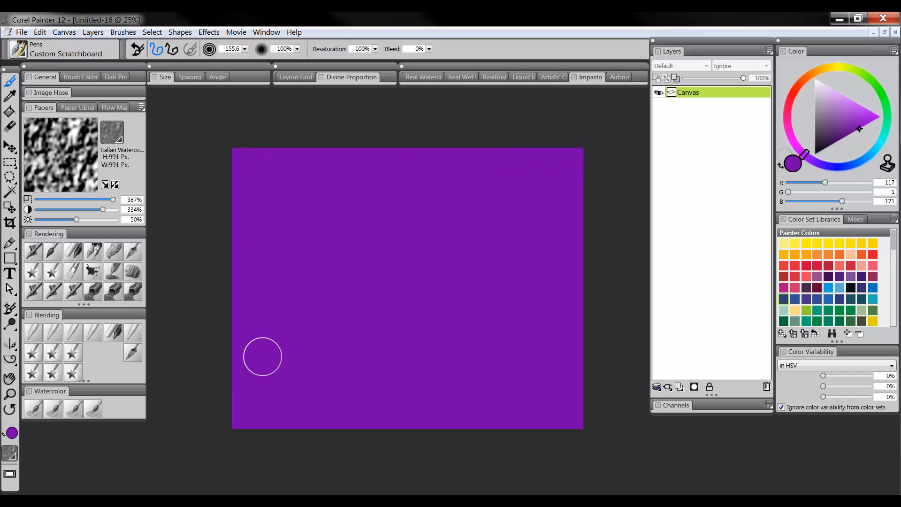
Step: Examine the solid purple canvas at magnifications between 25% and 66.7%
mouse_move(472, 377)
mouse_down()
mouse_move(559, 357)
mouse_move(376, 335)
mouse_move(358, 376)
mouse_move(469, 290)
mouse_move(510, 305)
mouse_up()
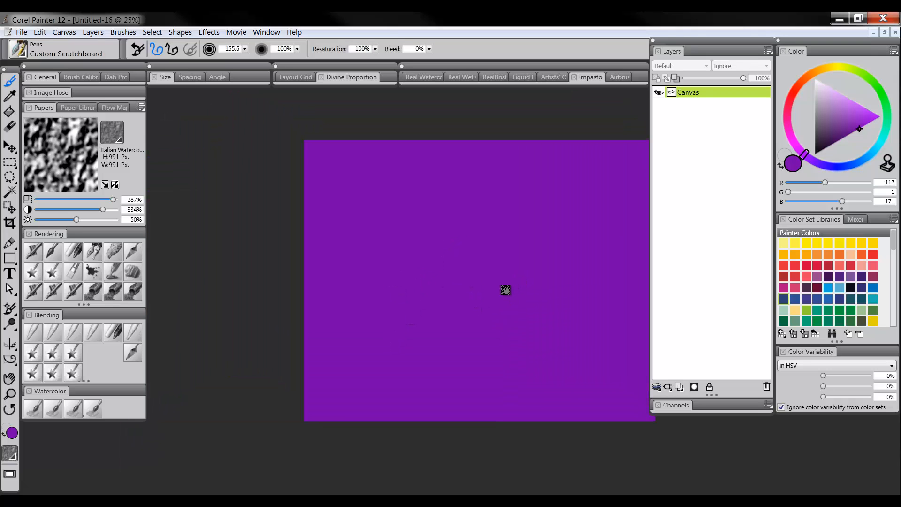
drag(582, 203, 495, 270)
click(9, 393)
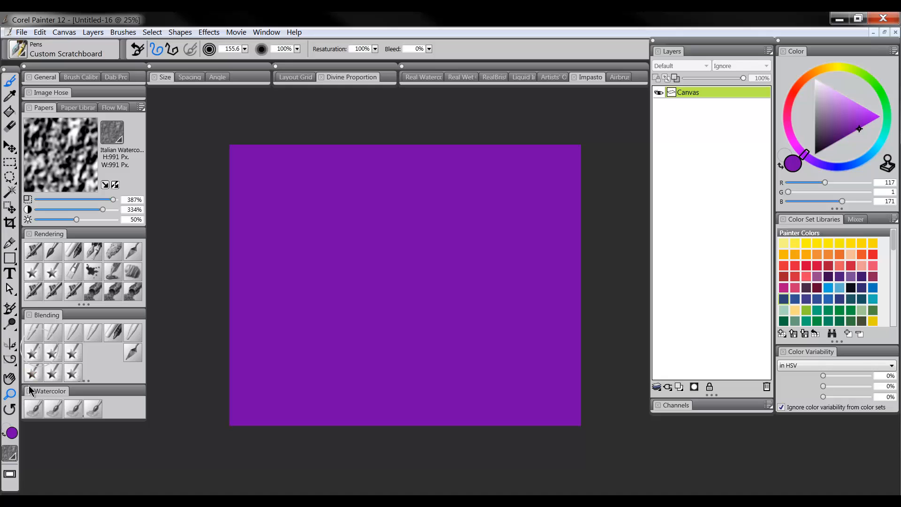
click(379, 295)
click(382, 297)
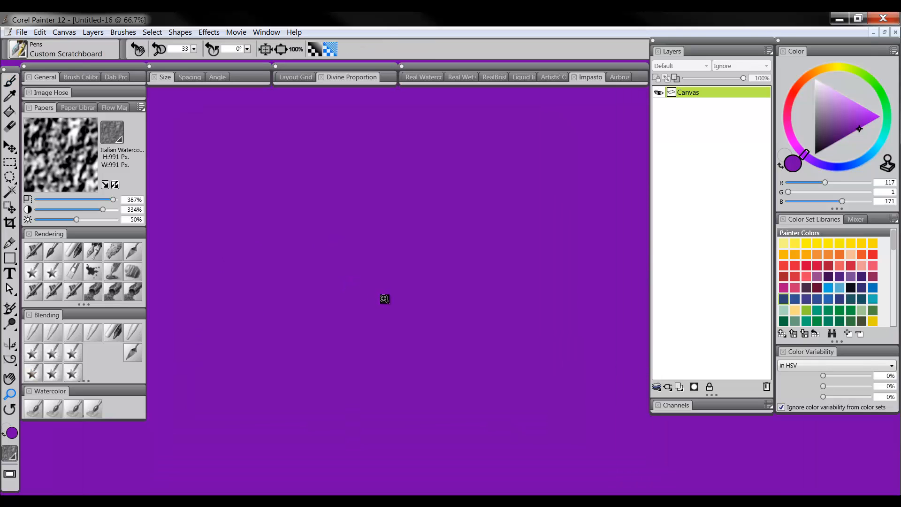
alt+click(412, 294)
alt+click(415, 298)
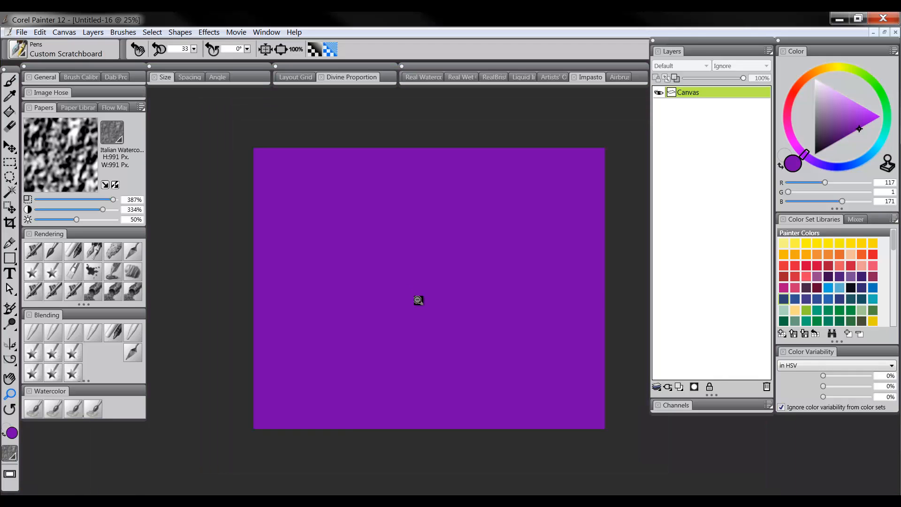
alt+click(418, 300)
click(414, 296)
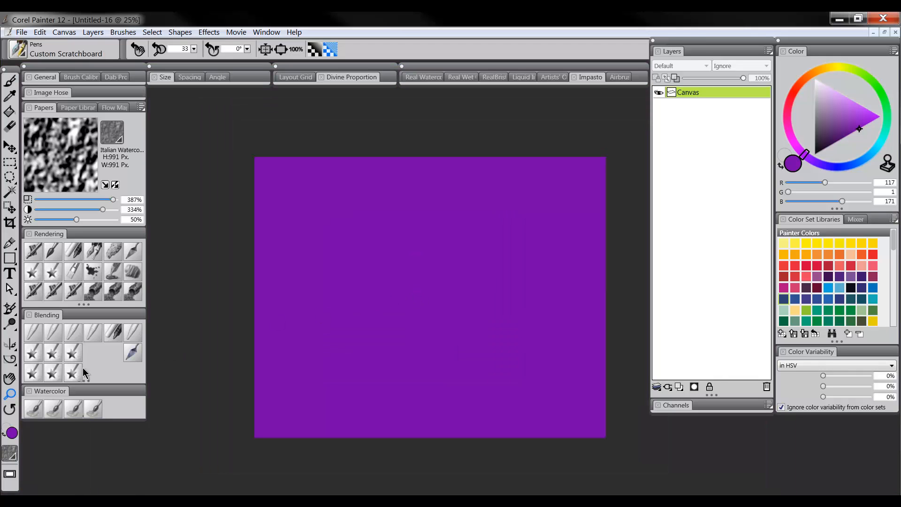
Step: Rotate the canvas view to 198° and paint a winding black line across it with the Custom Scratchboard pen at size 28.8
click(11, 411)
drag(549, 199, 381, 334)
click(785, 111)
click(815, 154)
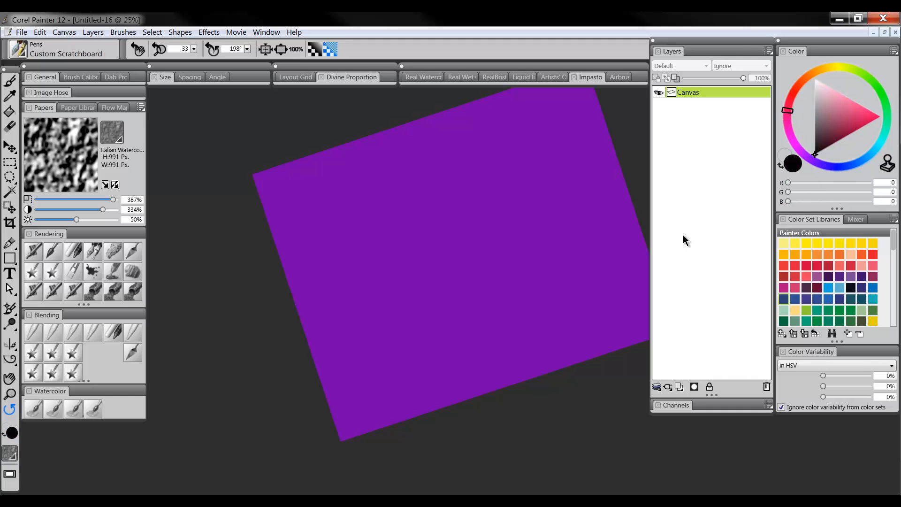
click(109, 247)
mouse_move(459, 177)
mouse_down()
mouse_move(475, 282)
mouse_move(540, 217)
mouse_move(523, 183)
mouse_up()
Step: Rotate the canvas view to 326° and reset it to 0° to compare the black line's orientation
click(11, 411)
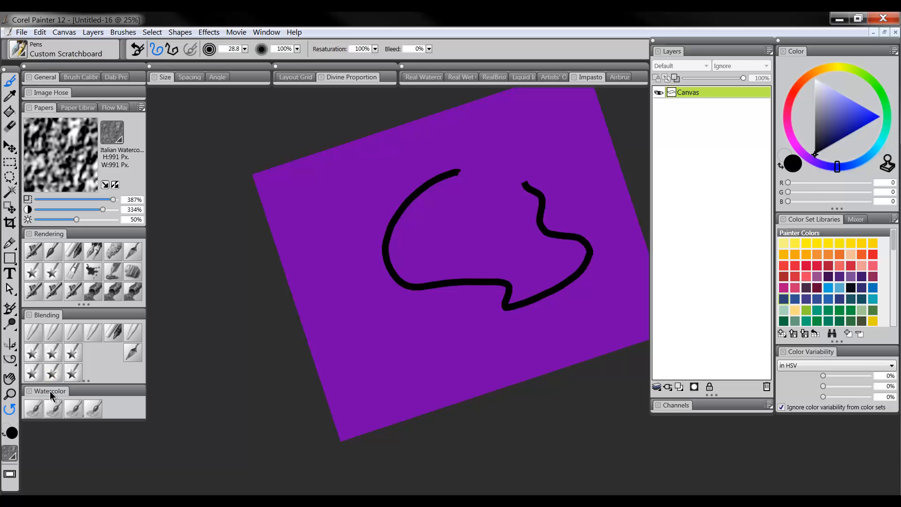
drag(365, 231, 492, 366)
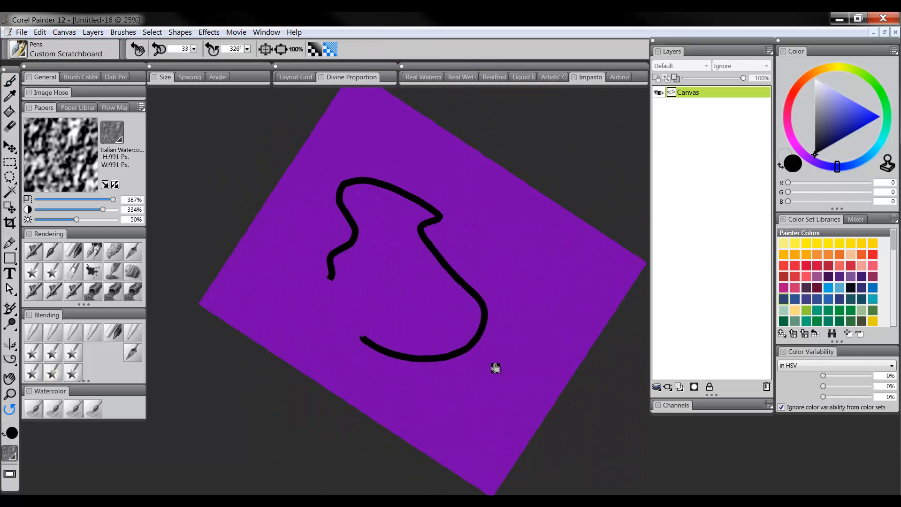
click(307, 353)
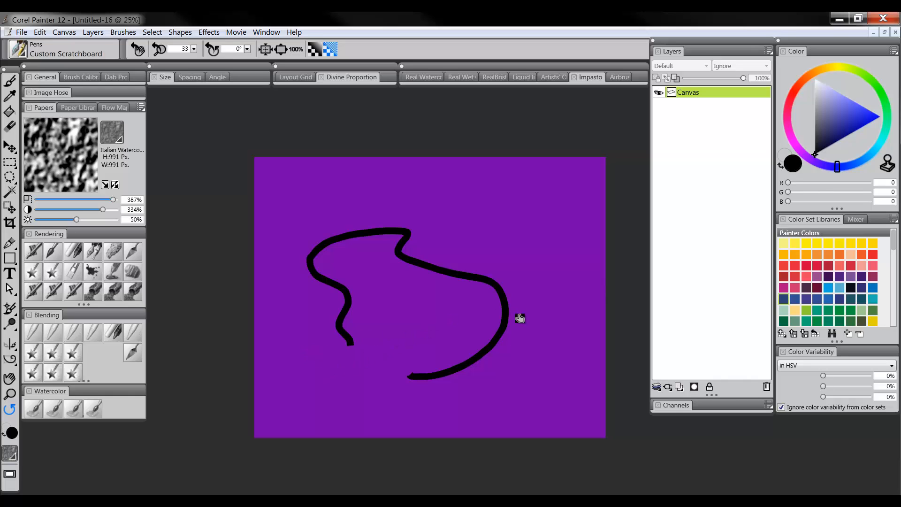
drag(546, 342, 536, 328)
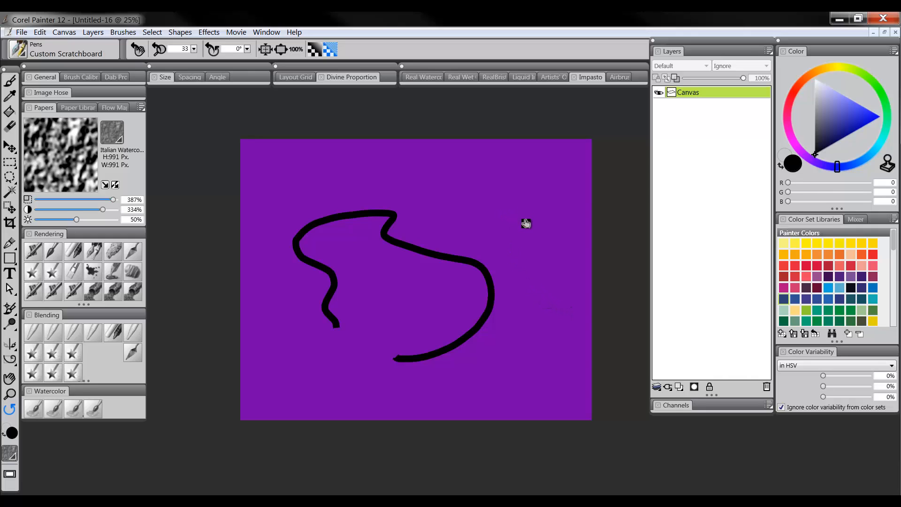
drag(526, 223, 530, 224)
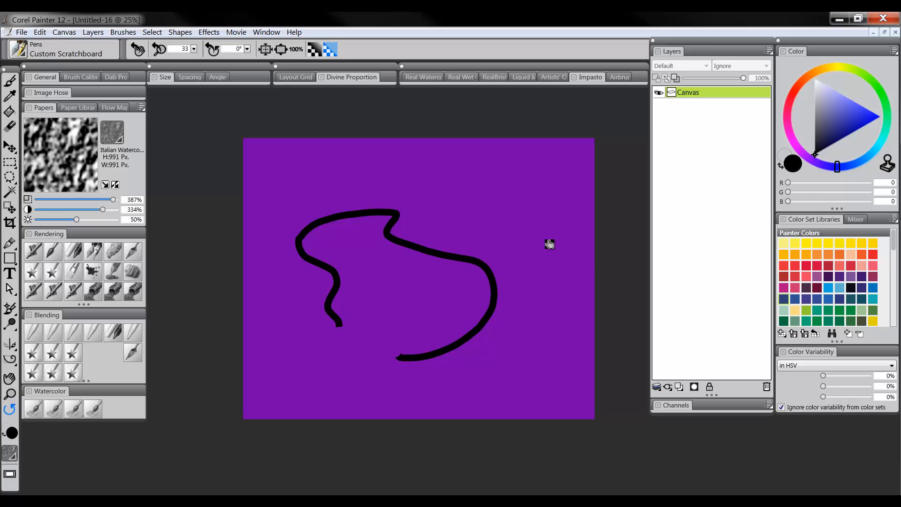
Step: Examine the pixels along the black line's lower edge by magnifying it up to 1600%
click(10, 393)
click(463, 260)
click(459, 262)
click(464, 262)
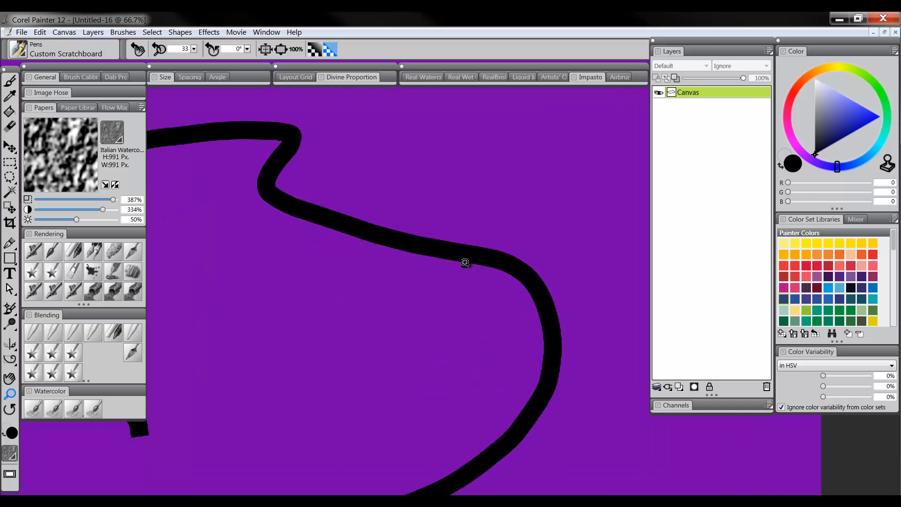
click(466, 261)
click(469, 260)
click(468, 261)
click(470, 264)
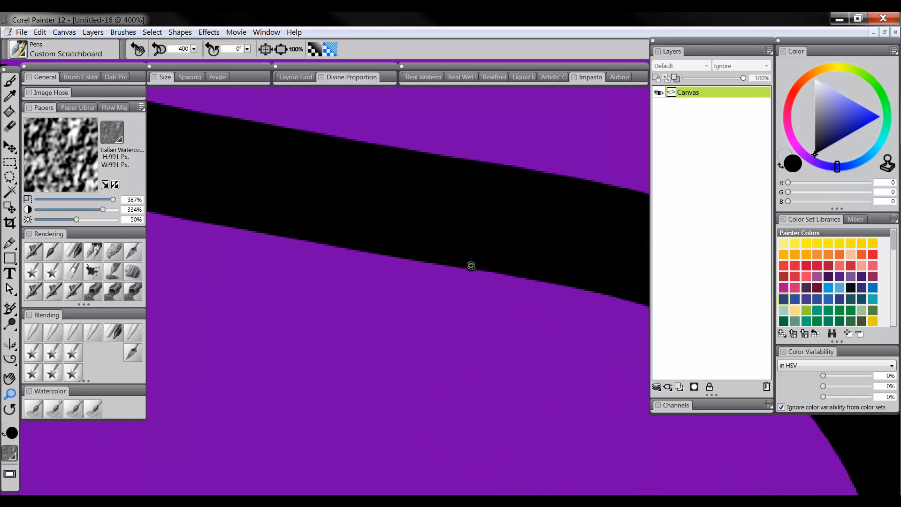
click(471, 266)
click(472, 267)
click(473, 268)
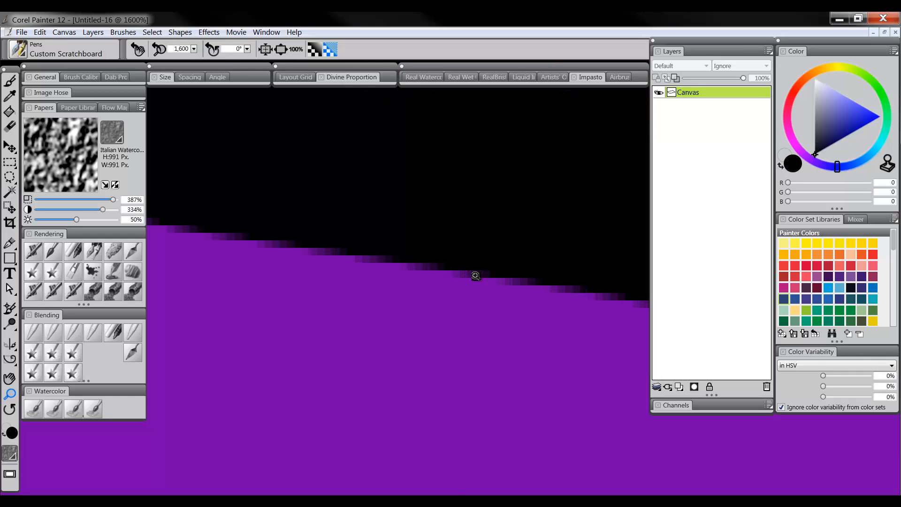
drag(483, 268, 485, 275)
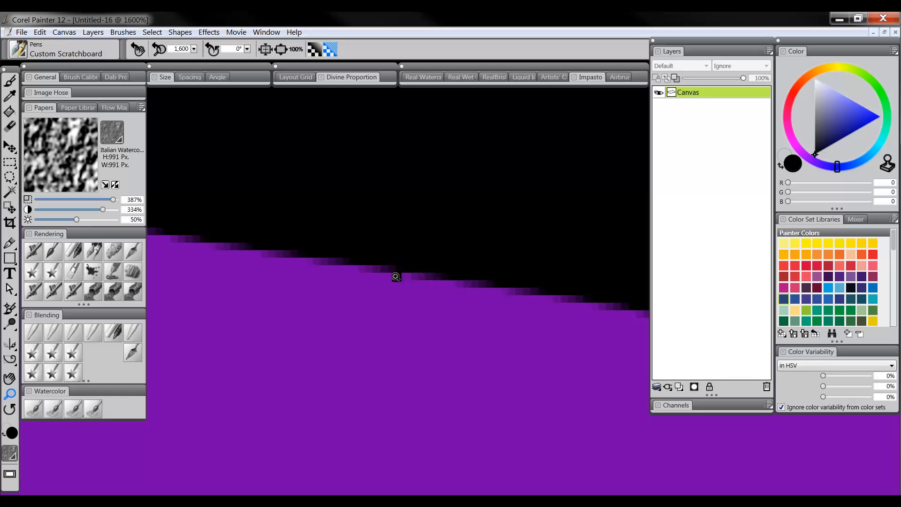
Step: Check the canvas's pixel dimensions, resolution and their units in the Resize settings, leaving without applying anything
click(64, 32)
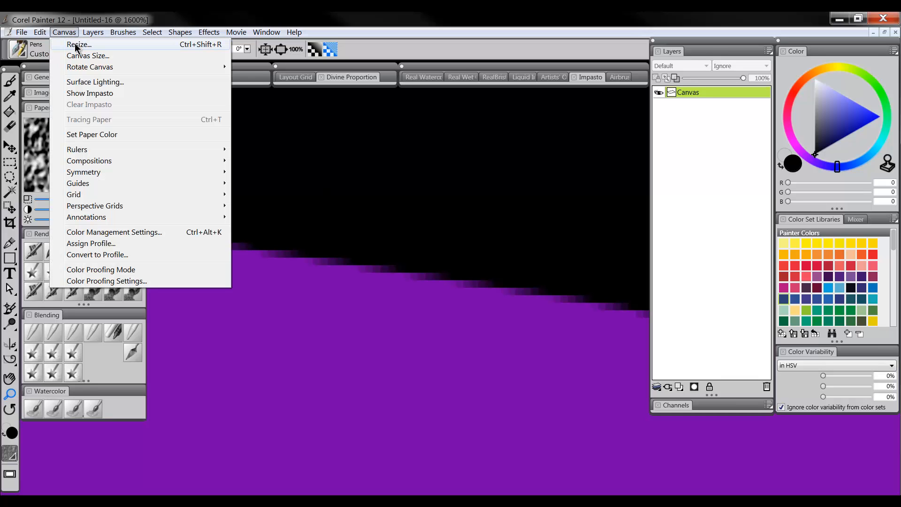
click(80, 44)
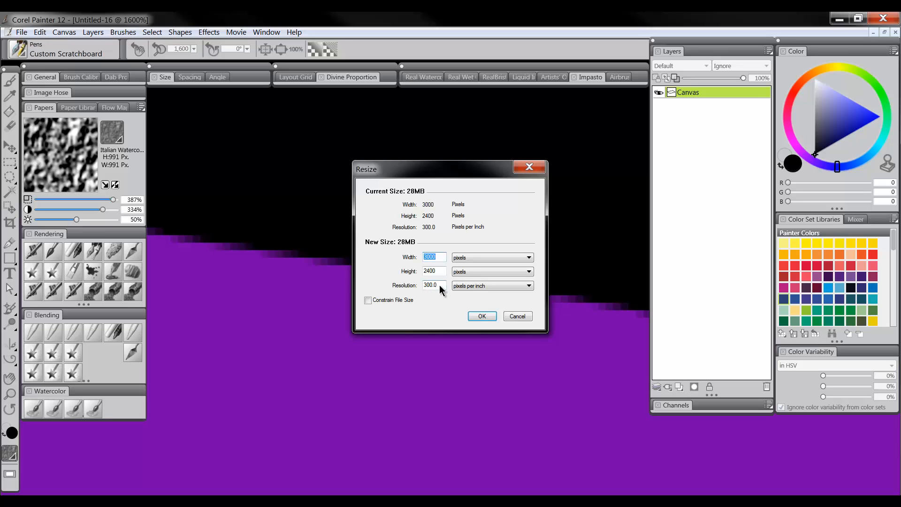
click(462, 259)
click(471, 270)
click(463, 271)
click(469, 286)
click(513, 316)
Step: Examine how the black line's edge smooths out while reducing the magnification from 1600% to 25%
alt+click(455, 287)
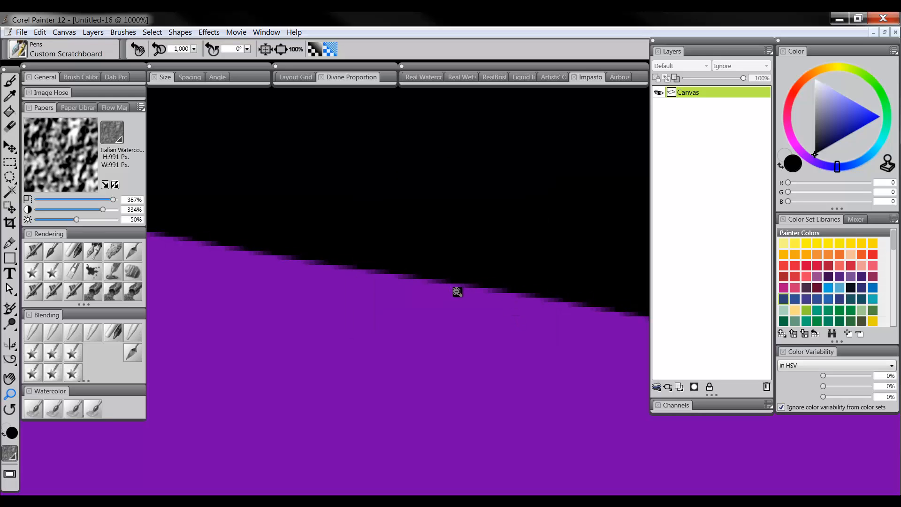
alt+click(458, 291)
alt+click(459, 291)
alt+click(458, 292)
alt+click(460, 293)
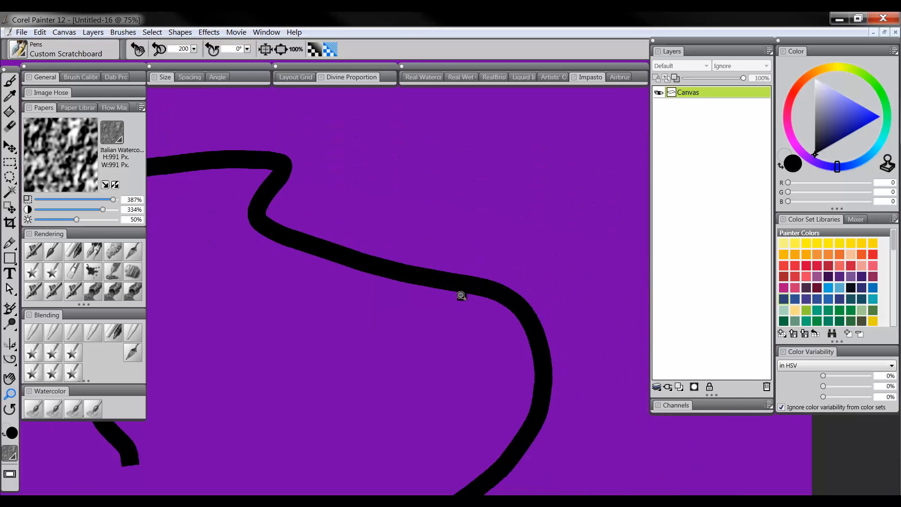
alt+click(461, 295)
alt+click(460, 296)
alt+click(462, 297)
drag(464, 304, 507, 293)
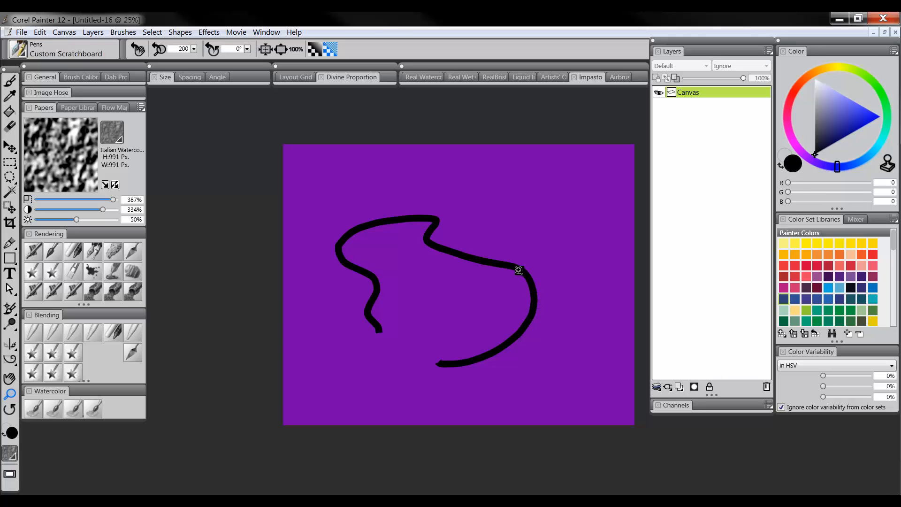
Step: Compare the black line magnified at 421.4% with its appearance at 10% and 25%
drag(495, 258, 524, 282)
alt+click(522, 286)
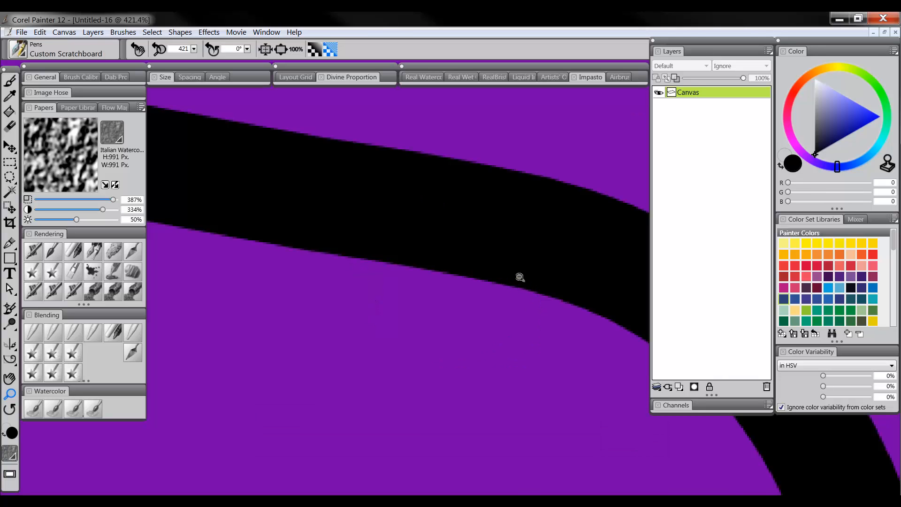
alt+click(523, 286)
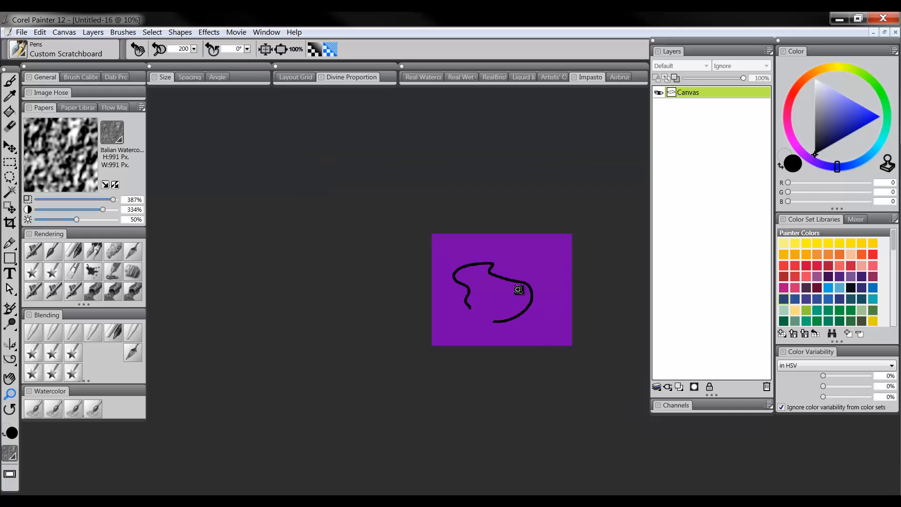
click(506, 292)
drag(513, 303, 497, 283)
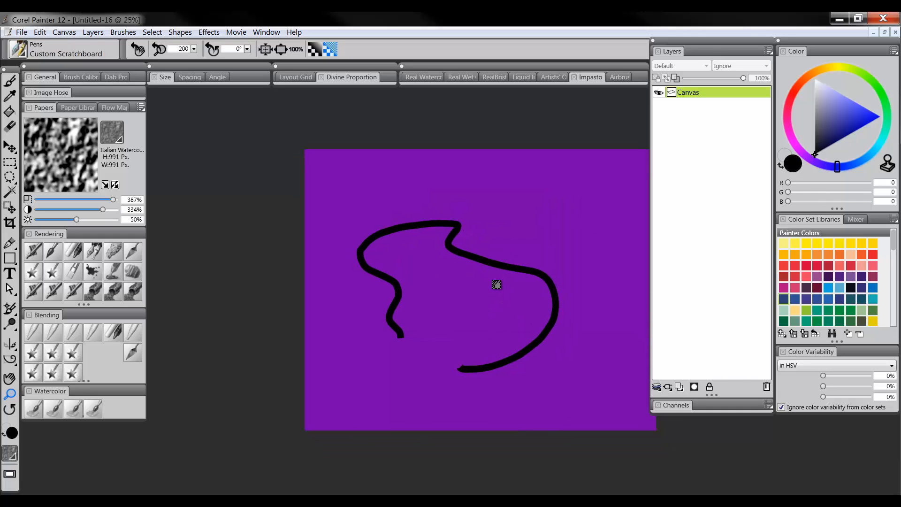
drag(567, 275, 496, 286)
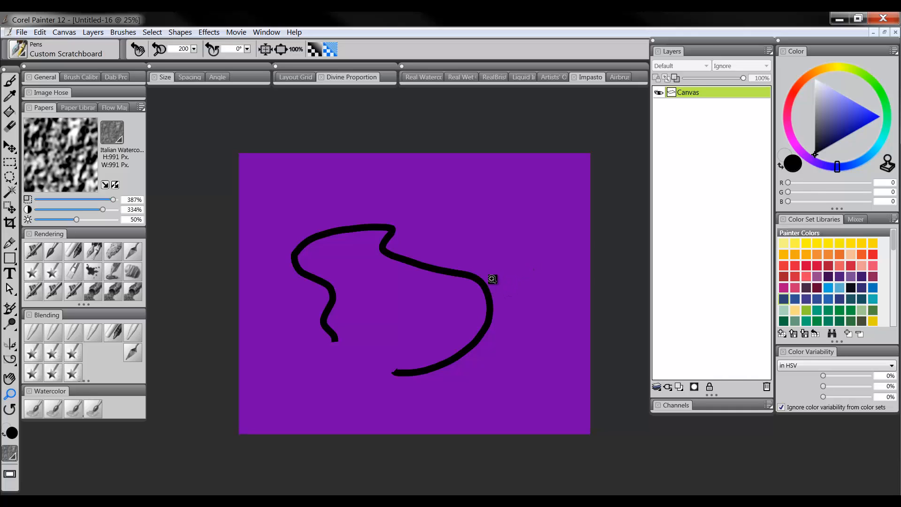
drag(497, 302, 509, 306)
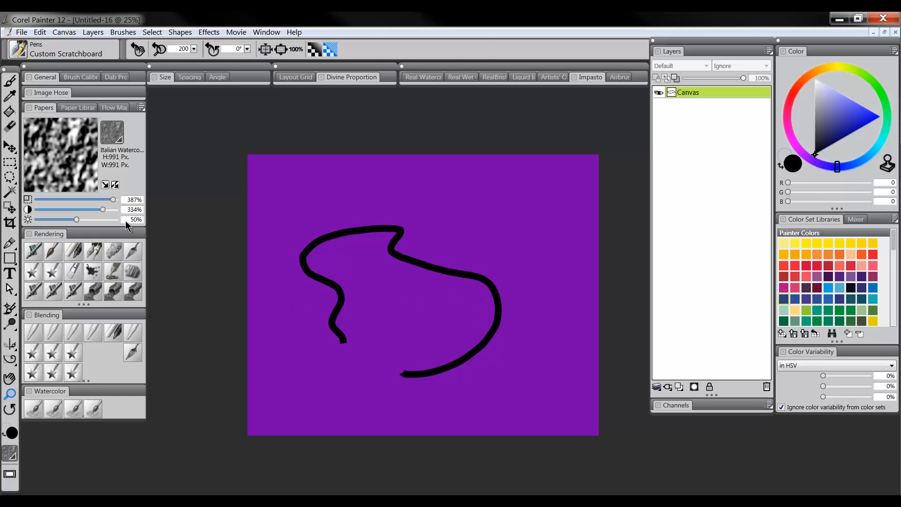
Step: Paint a soft black ring in the canvas's upper right area with the Digital Airbrush at size 97.7 and 9% opacity
click(33, 251)
drag(500, 195, 476, 196)
mouse_move(494, 243)
mouse_down()
mouse_move(482, 194)
mouse_move(496, 234)
mouse_move(482, 215)
mouse_move(493, 208)
mouse_move(504, 237)
mouse_move(510, 185)
mouse_move(564, 208)
mouse_move(544, 242)
mouse_move(521, 187)
mouse_move(546, 207)
mouse_move(545, 246)
mouse_move(529, 247)
mouse_move(547, 247)
mouse_move(523, 260)
mouse_move(485, 257)
mouse_move(468, 217)
mouse_move(470, 230)
mouse_move(492, 182)
mouse_move(477, 244)
mouse_move(503, 174)
mouse_move(549, 186)
mouse_move(560, 233)
mouse_up()
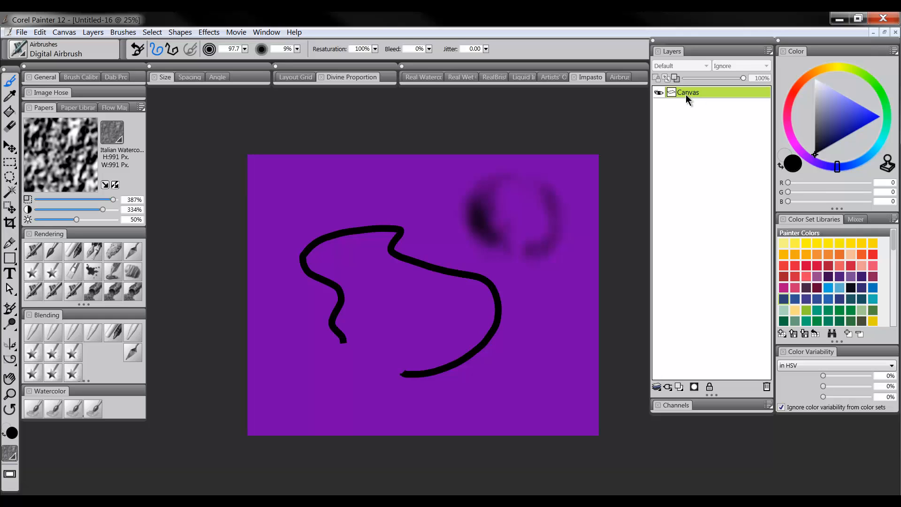
Step: Add a new layer and paint a solid orange-red disc (RGB 255, 30, 1) mid-canvas with the Custom Scratchboard pen at size 269.1
click(680, 386)
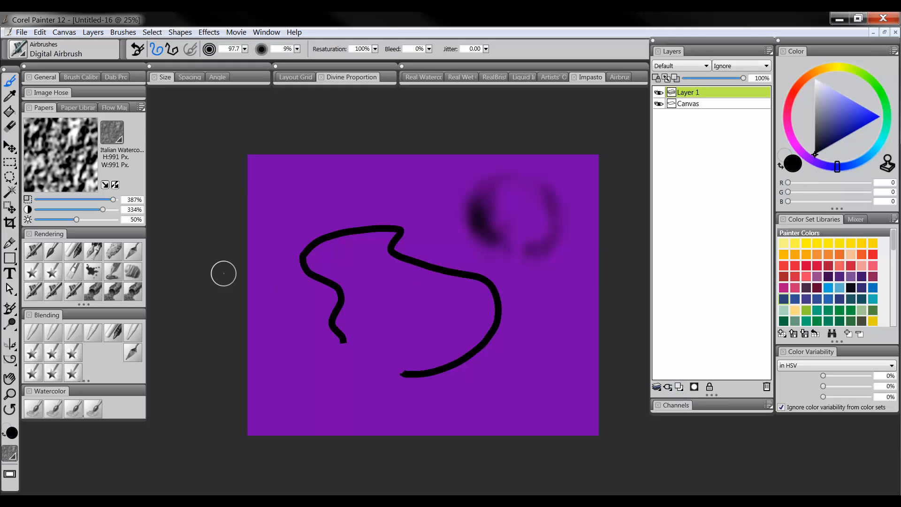
click(94, 252)
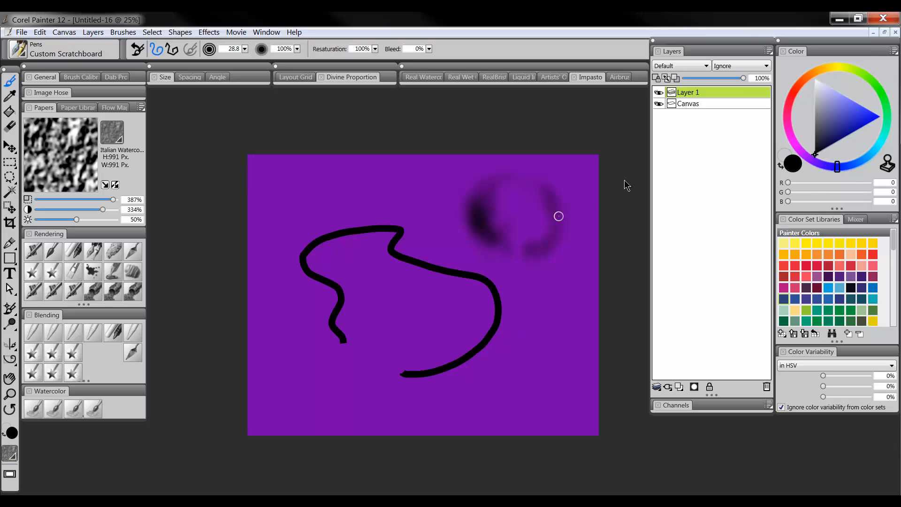
click(797, 86)
click(857, 123)
drag(858, 123, 893, 135)
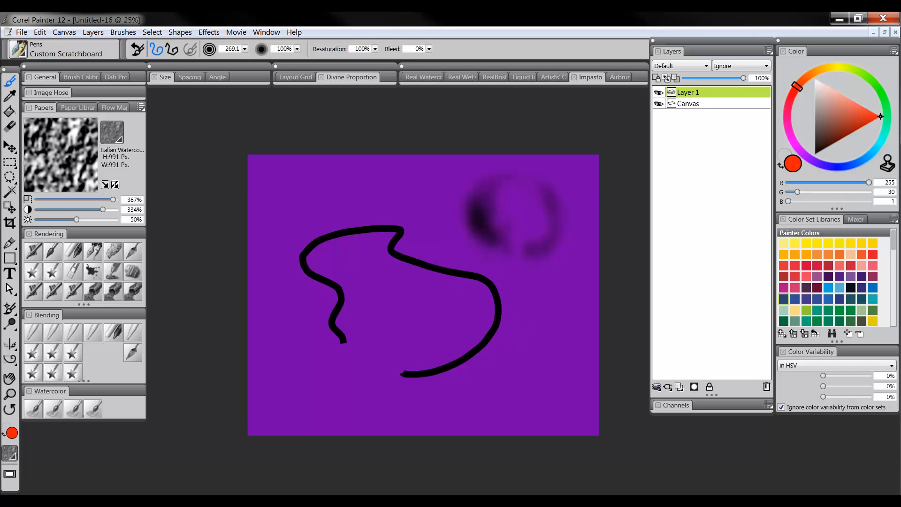
drag(432, 267, 465, 268)
mouse_move(437, 270)
mouse_down()
mouse_move(425, 279)
mouse_move(433, 276)
mouse_up()
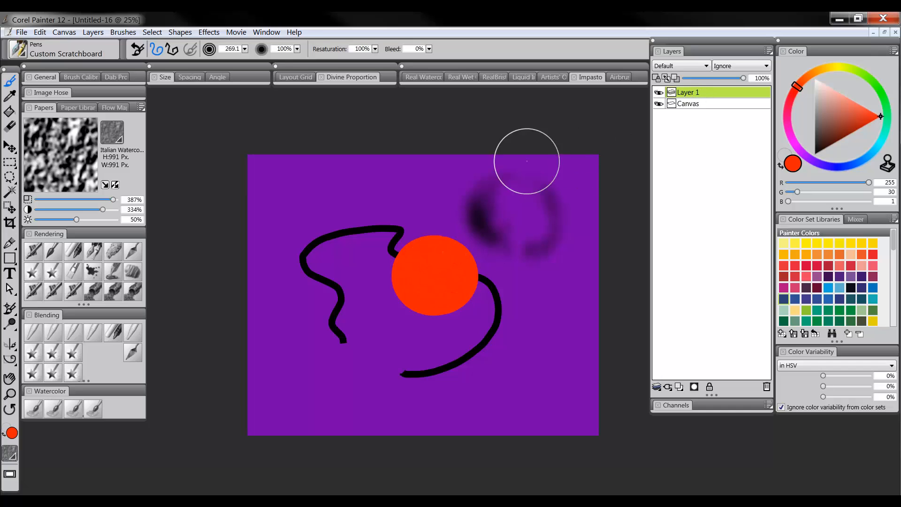
Step: Move the orange-red disc on Layer 1 over the upper curve of the black line
click(12, 151)
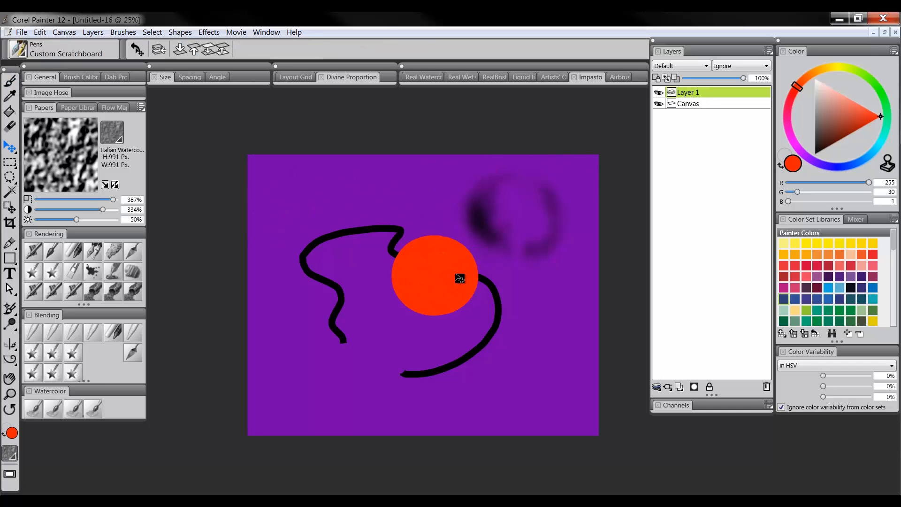
mouse_move(461, 279)
mouse_down()
mouse_move(501, 248)
mouse_move(539, 288)
mouse_move(552, 259)
mouse_move(458, 318)
mouse_move(368, 240)
mouse_move(426, 206)
mouse_move(394, 225)
mouse_move(396, 263)
mouse_up()
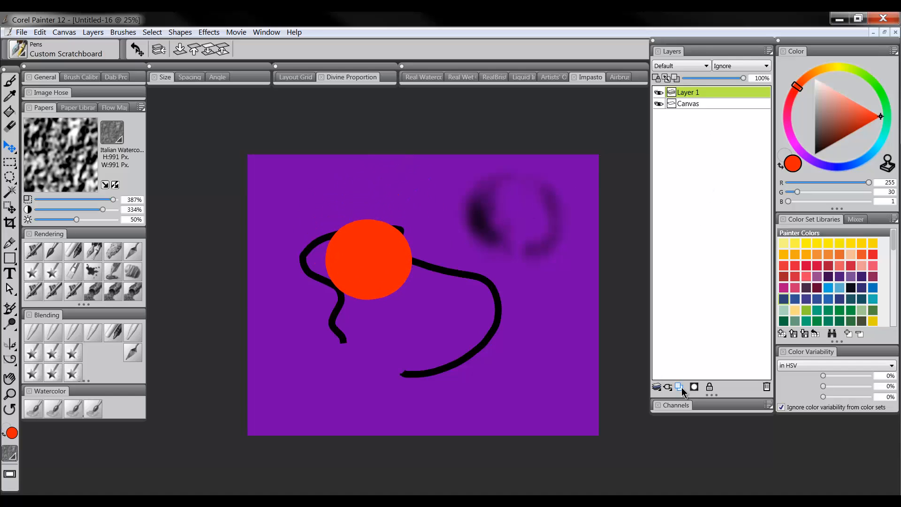
Step: Add a second layer and paint a bright blue disc (RGB 3, 76, 239) on it with the Custom Scratchboard pen at size 152.1
click(681, 387)
click(793, 299)
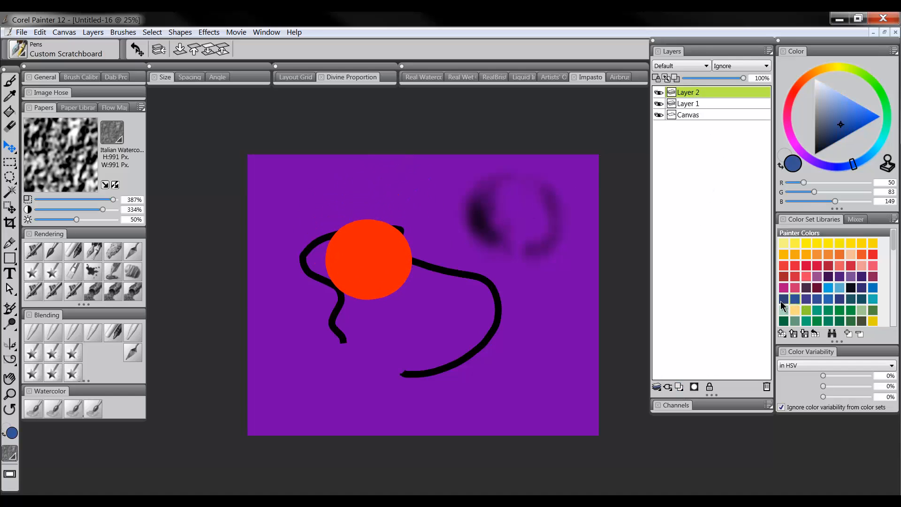
click(79, 253)
drag(430, 230, 432, 228)
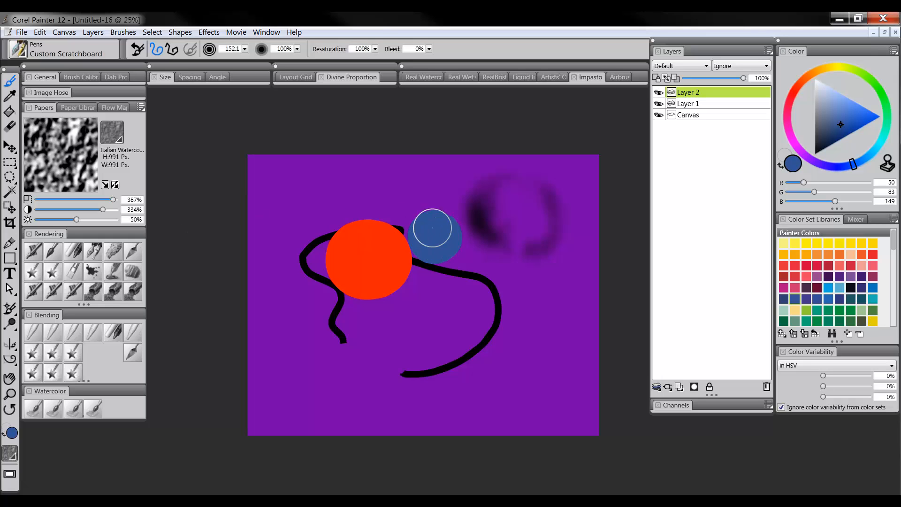
key(ctrl+z)
click(865, 114)
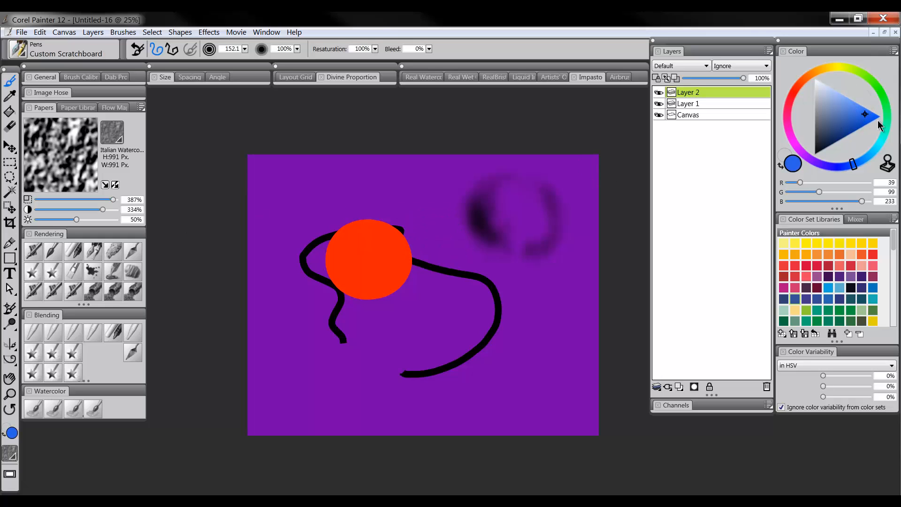
click(876, 118)
click(455, 226)
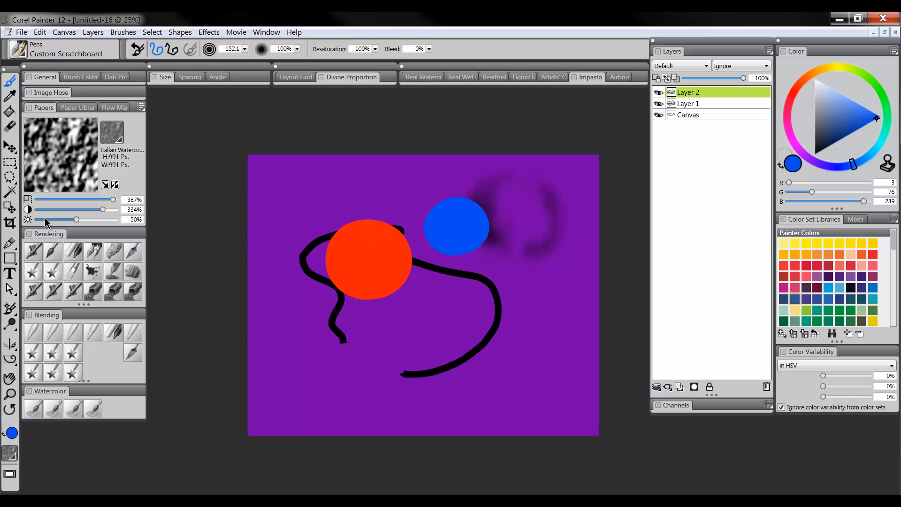
Step: Move the blue disc so that it overlaps the lower edge of the orange-red disc
click(9, 147)
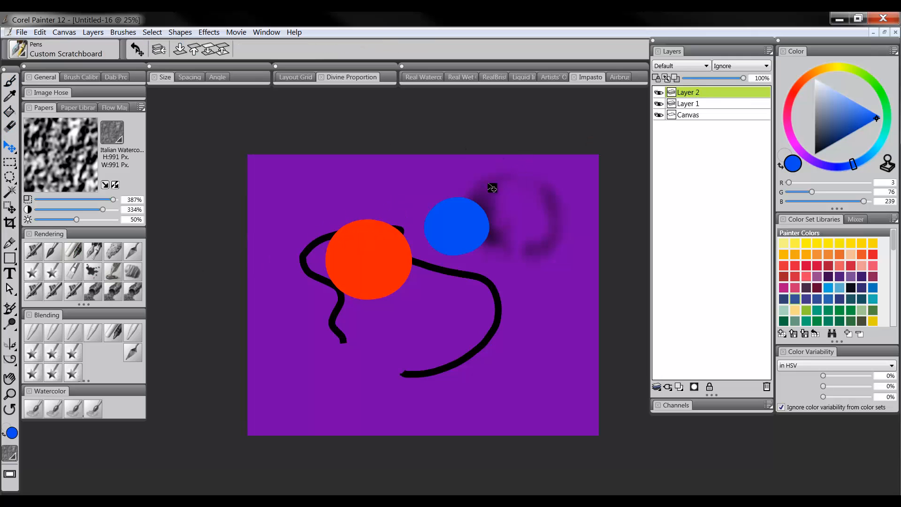
drag(492, 189, 437, 235)
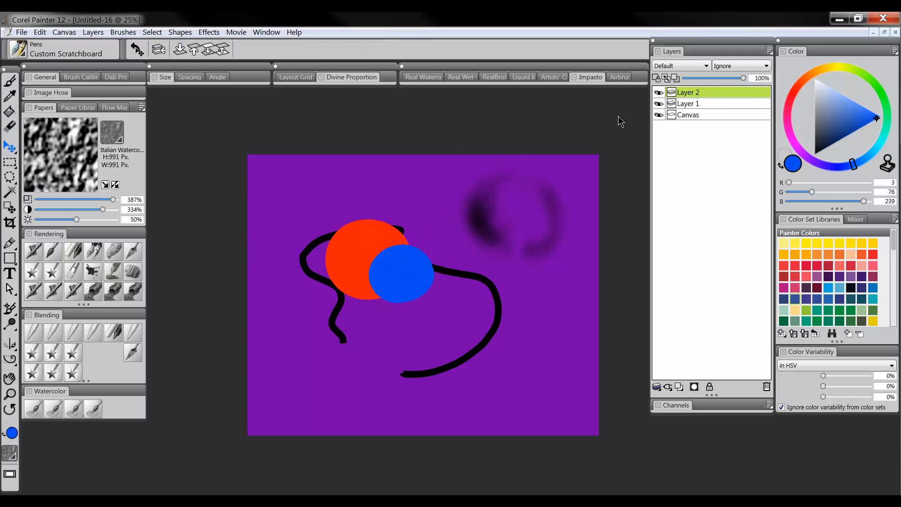
mouse_move(405, 279)
mouse_down()
mouse_move(388, 271)
mouse_move(412, 272)
mouse_up()
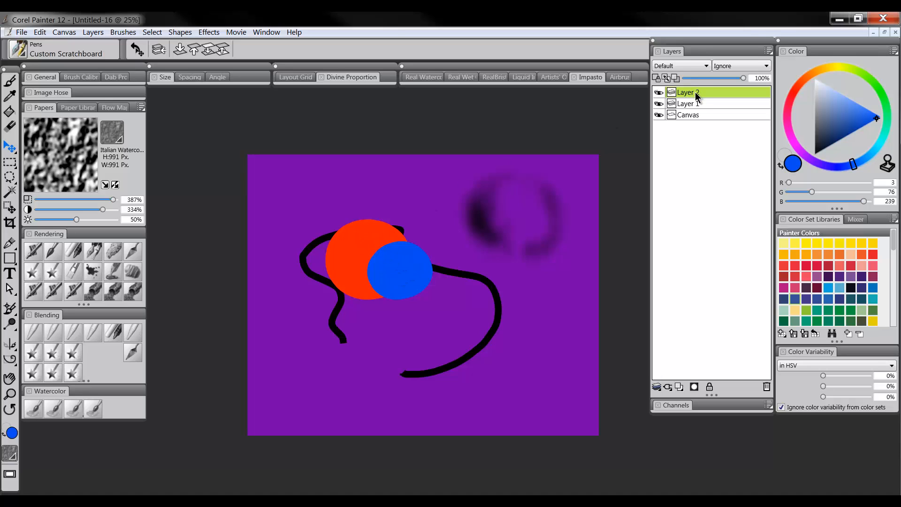
Step: Reorder Layer 2 beneath Layer 1 and move the blue disc out from behind the orange-red one
drag(696, 95, 700, 107)
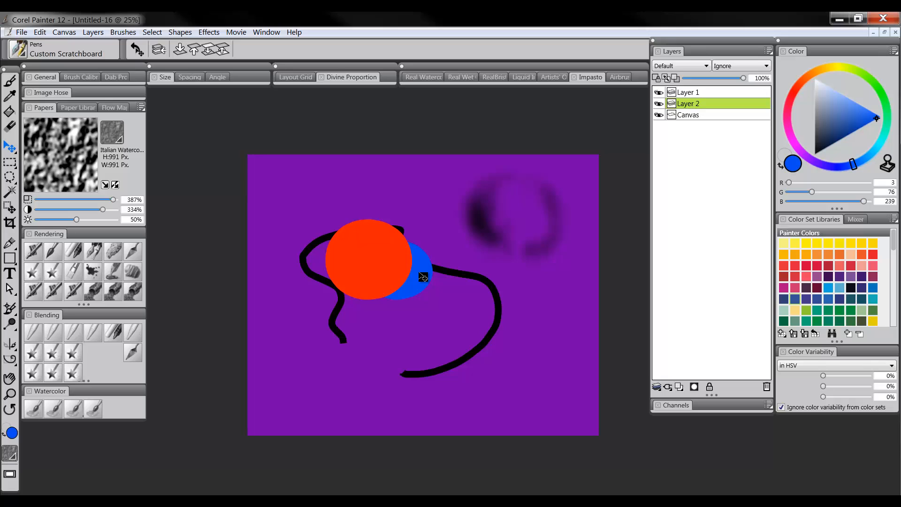
drag(425, 278, 467, 237)
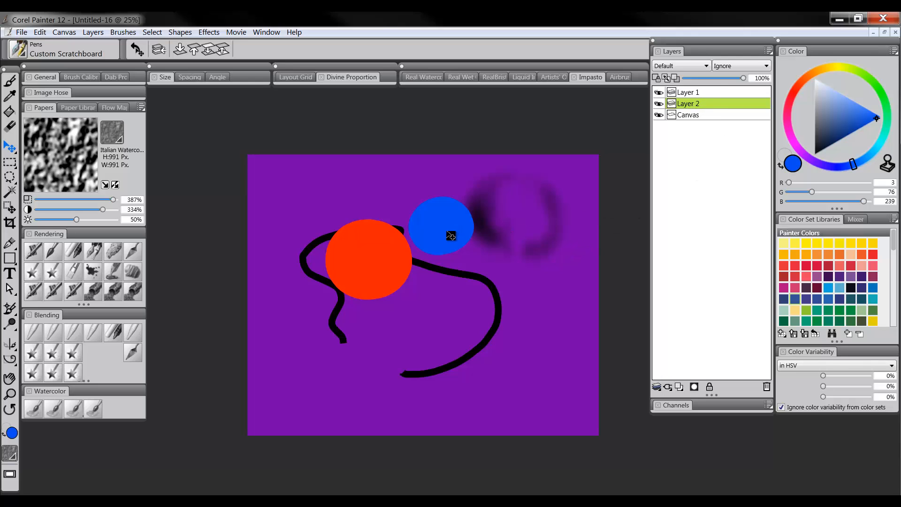
drag(454, 235, 454, 237)
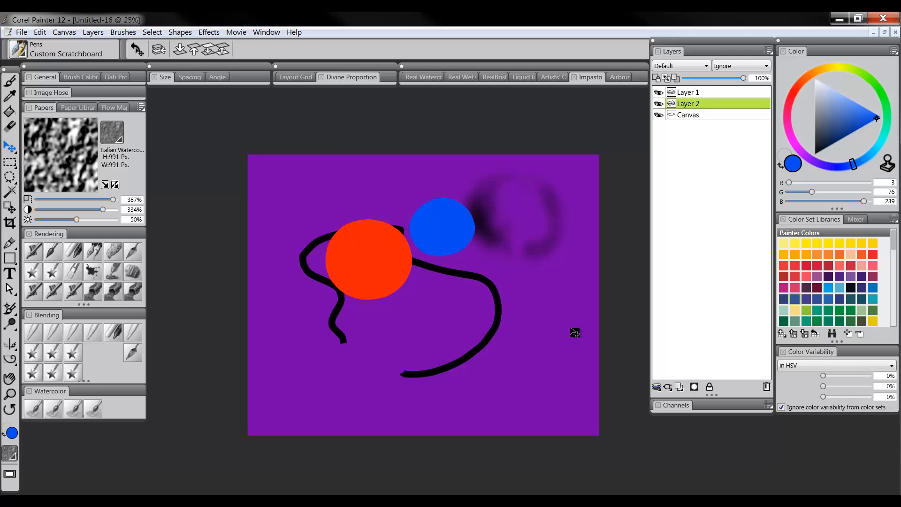
scroll(553, 334, down, 1)
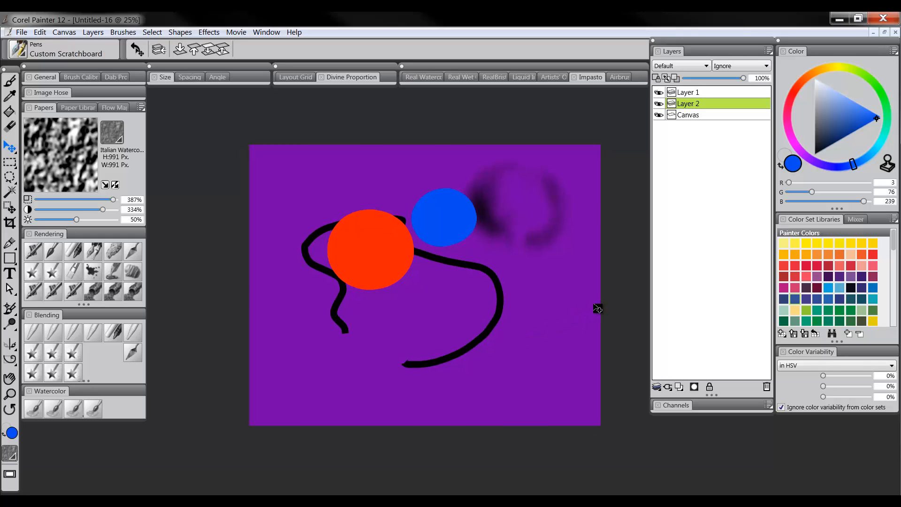
drag(551, 322, 530, 345)
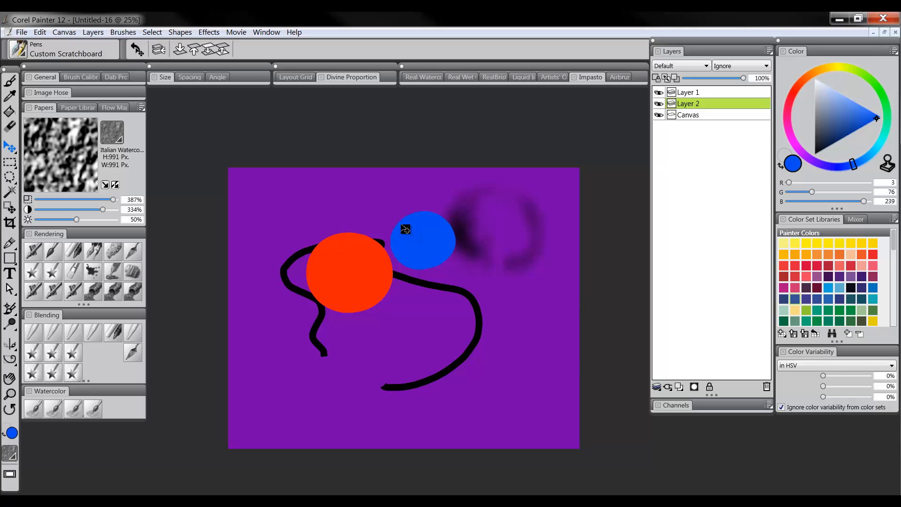
click(9, 223)
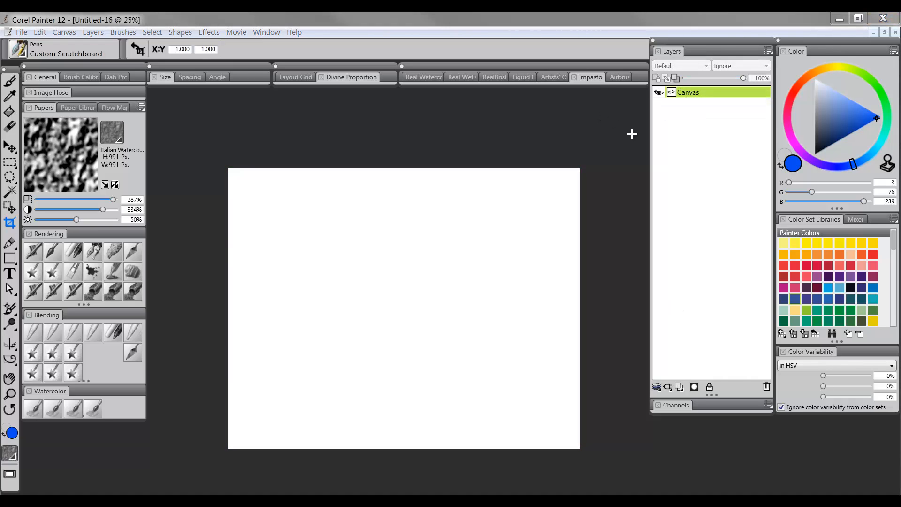
click(608, 150)
drag(606, 152, 608, 148)
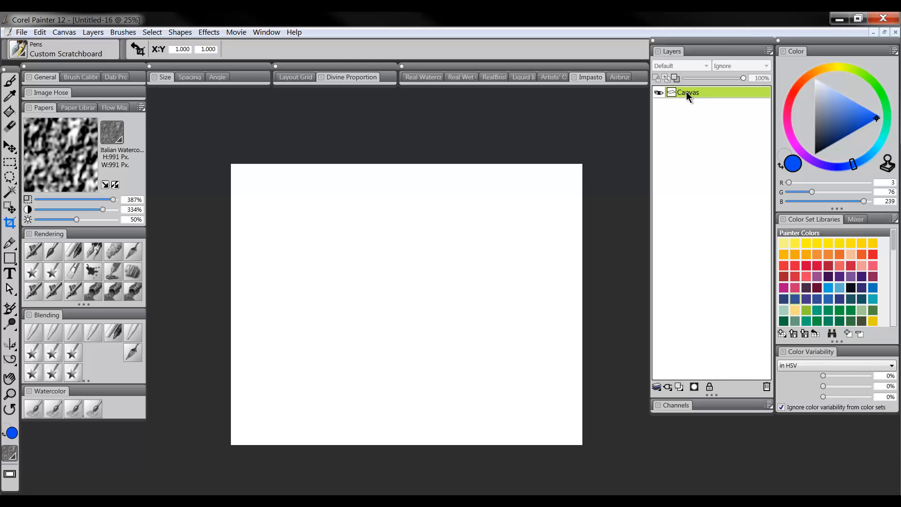
Step: Review the canvas size, resolution, colour and paper settings for a new image, and cancel without creating one
click(23, 33)
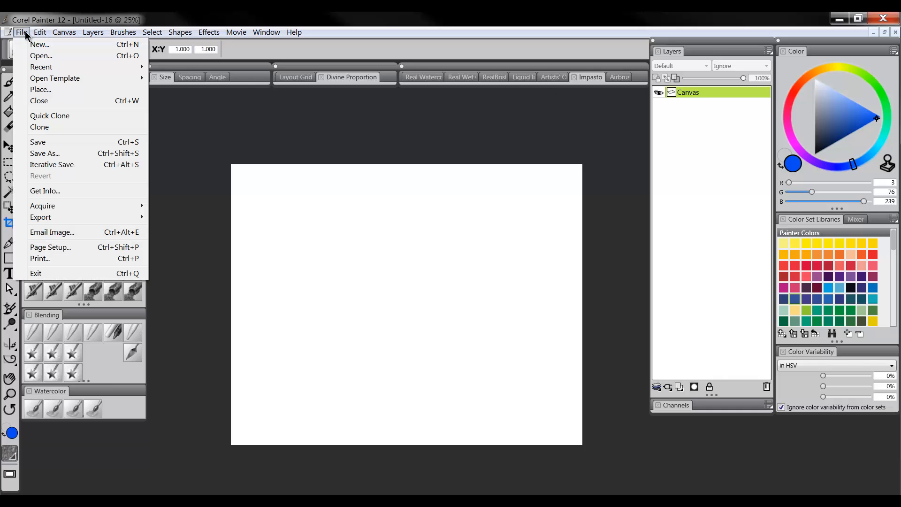
click(39, 44)
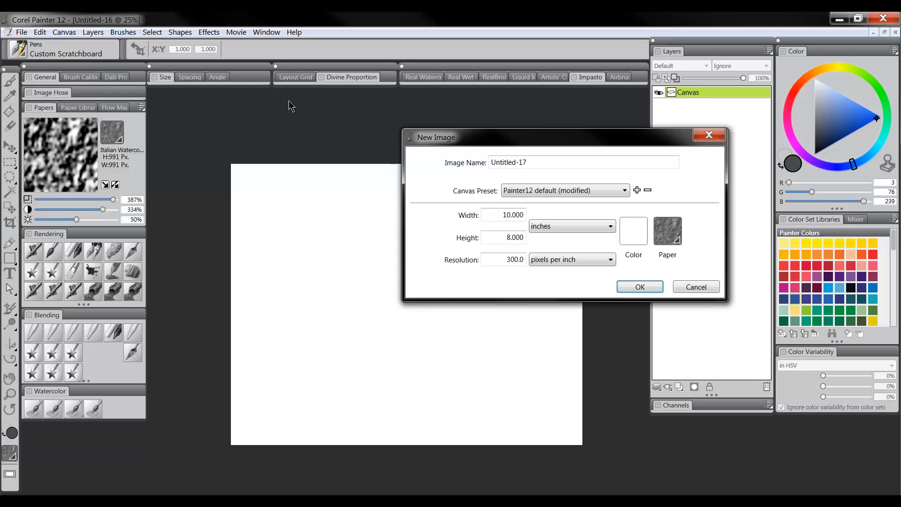
click(695, 280)
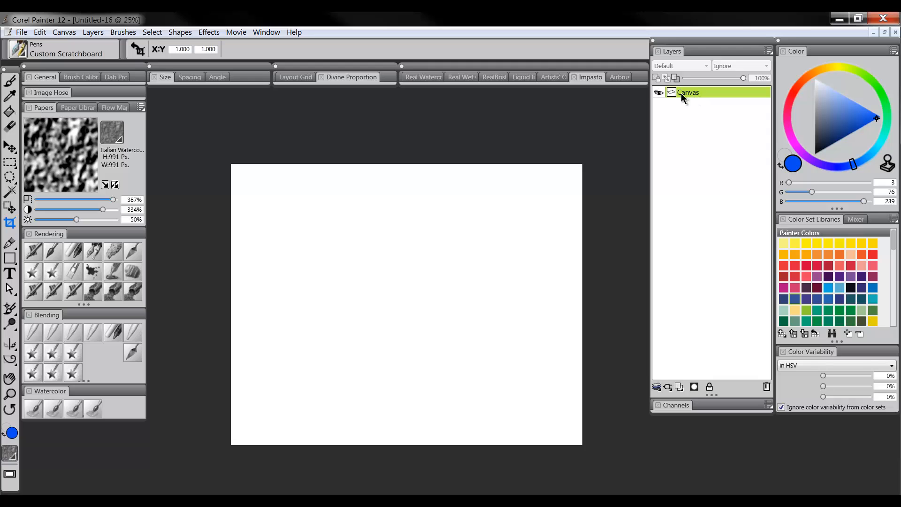
Step: Add twelve new layers above the blank canvas
double_click(679, 386)
double_click(679, 387)
double_click(679, 387)
double_click(679, 387)
double_click(679, 387)
double_click(679, 387)
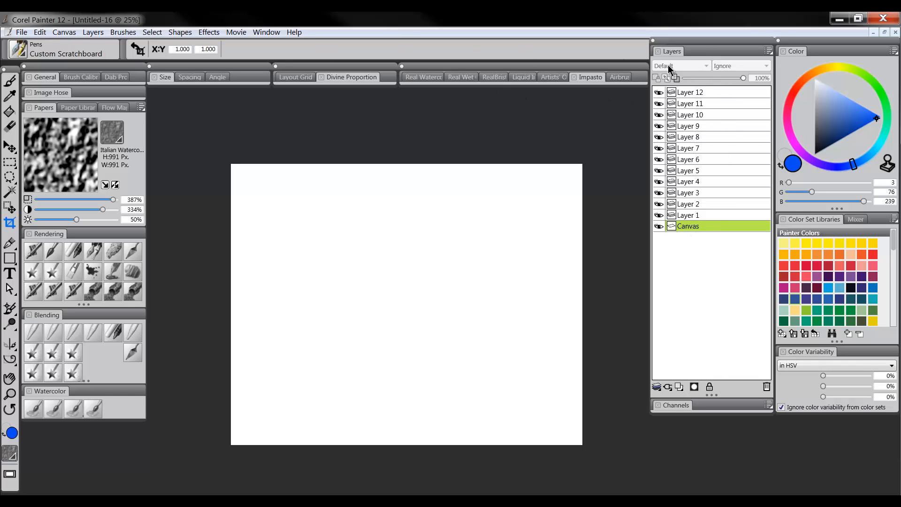
Step: Paint a blue zigzag on Layer 12 with the Custom Scratchboard pen at size 28.8
click(702, 93)
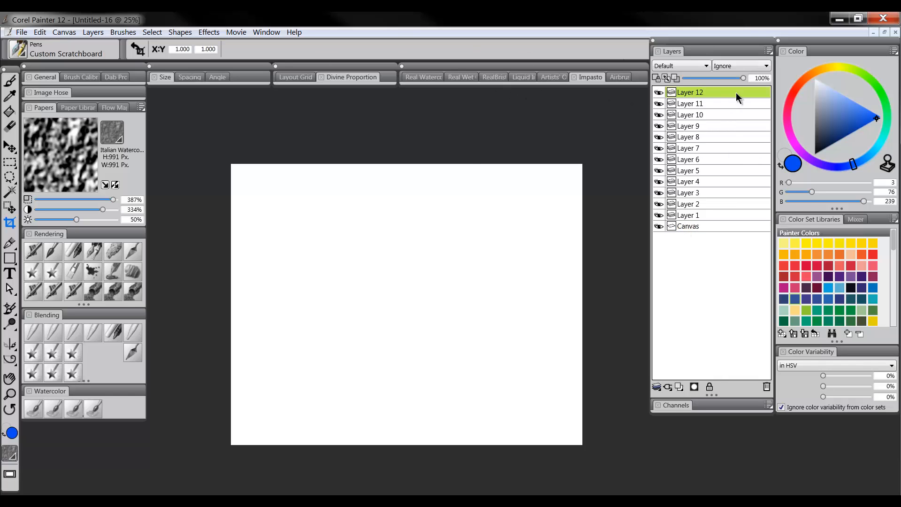
click(114, 253)
mouse_move(303, 204)
mouse_down()
mouse_move(348, 302)
mouse_move(415, 315)
mouse_up()
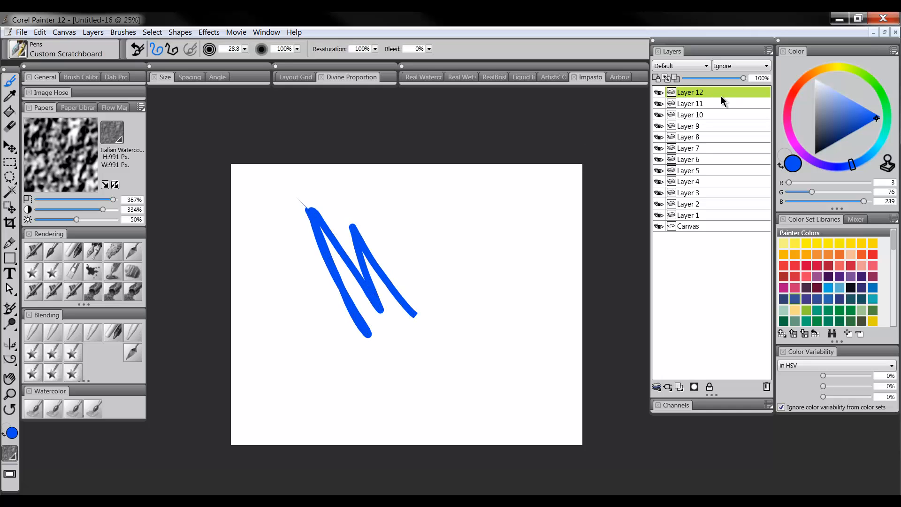
Step: Paint an orange scribble on Layer 11 and a green one (RGB 142, 203, 46) on Layer 10
click(728, 103)
click(804, 255)
mouse_move(451, 229)
mouse_down()
mouse_move(404, 270)
mouse_move(465, 278)
mouse_move(427, 354)
mouse_up()
click(806, 310)
click(709, 115)
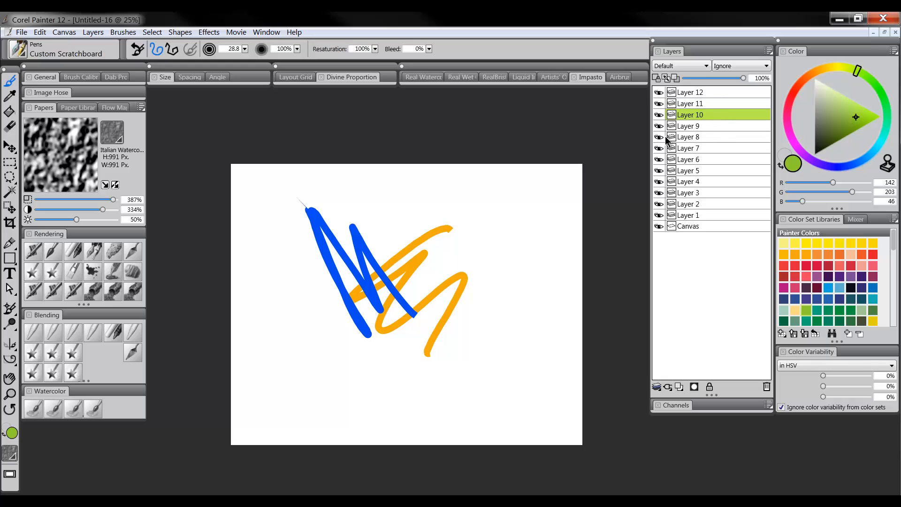
mouse_move(392, 229)
mouse_down()
mouse_move(378, 262)
mouse_move(467, 277)
mouse_move(475, 296)
mouse_up()
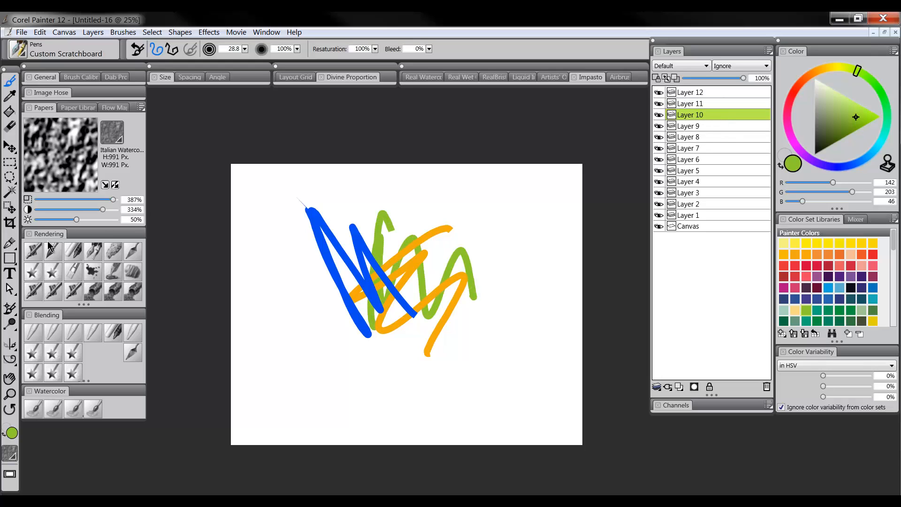
Step: Move Layer 10's green scribble up and to the right and Layer 11's orange scribble downward, and select Layer 12
click(9, 150)
mouse_move(416, 296)
mouse_down()
mouse_move(463, 296)
mouse_move(443, 280)
mouse_move(430, 318)
mouse_move(436, 312)
mouse_up()
click(700, 103)
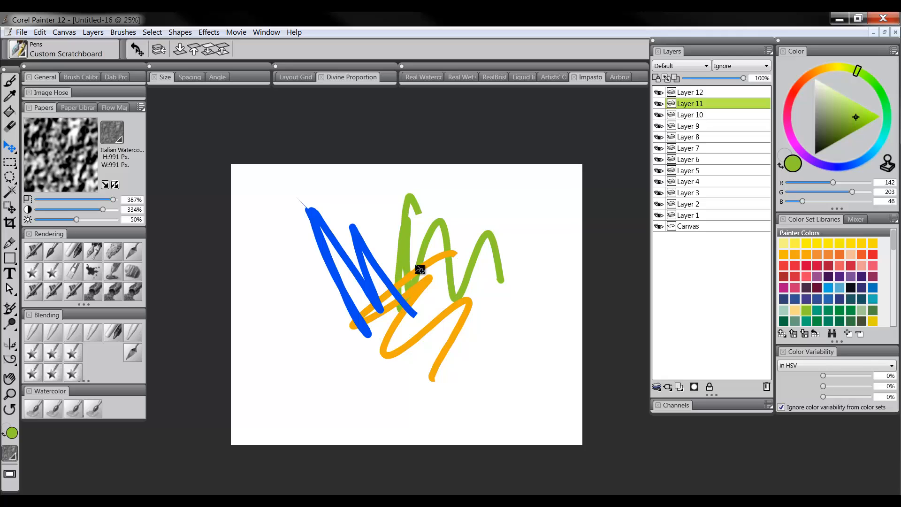
click(695, 94)
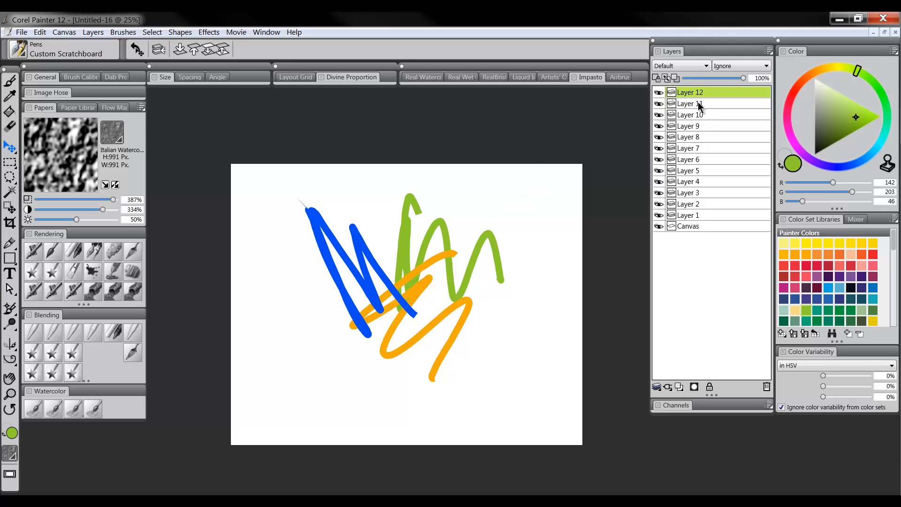
Step: Merge every layer into the canvas with Drop All, and undo the merge
click(93, 32)
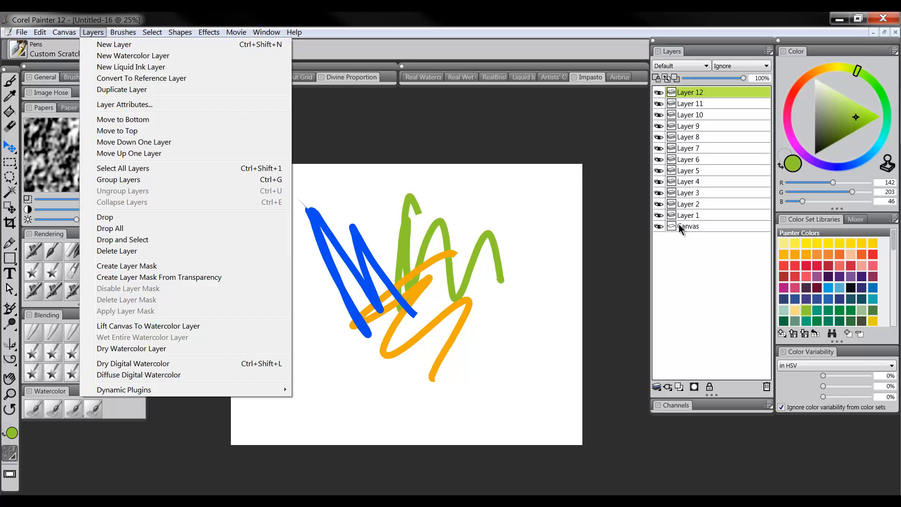
click(116, 230)
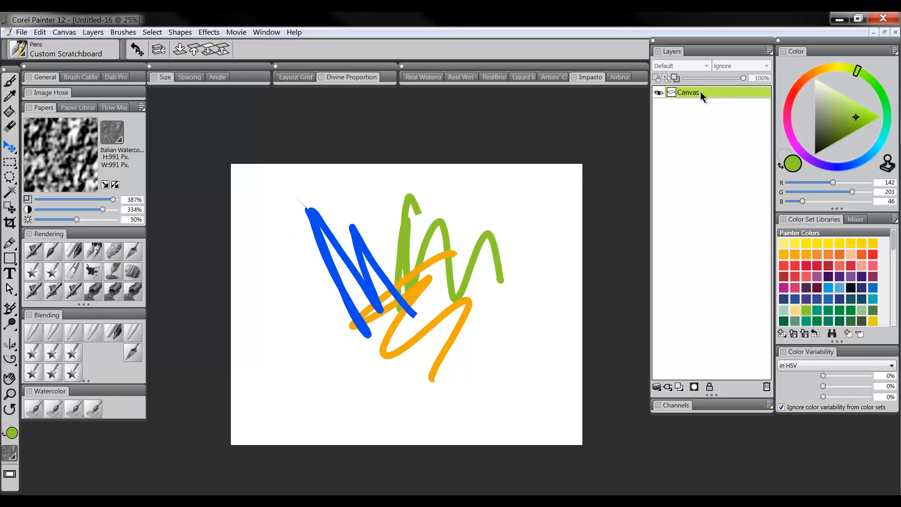
key(ctrl+z)
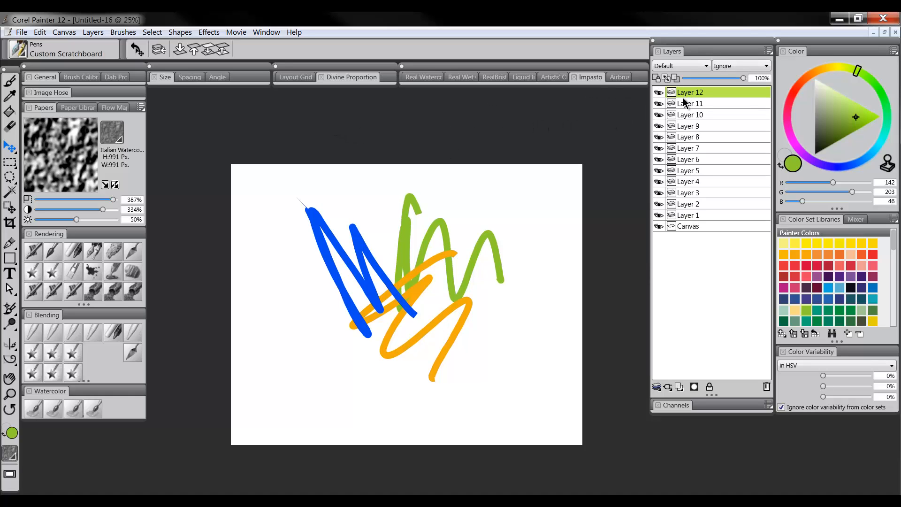
Step: Toggle Layer 12's visibility off and on several times to check which scribble it holds
click(659, 93)
click(659, 94)
click(660, 94)
click(659, 94)
click(659, 94)
click(660, 93)
Step: Merge only Layer 12 into the canvas with the Drop command
click(64, 32)
mouse_move(93, 33)
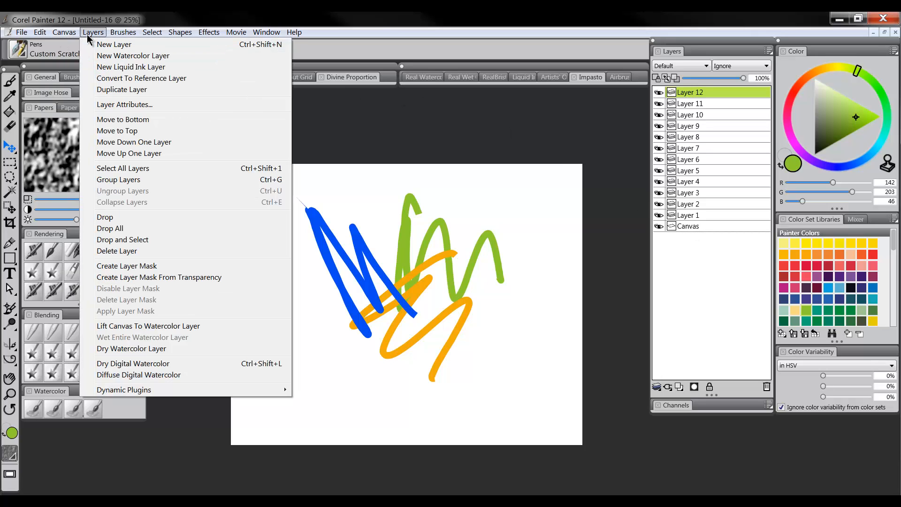
click(126, 219)
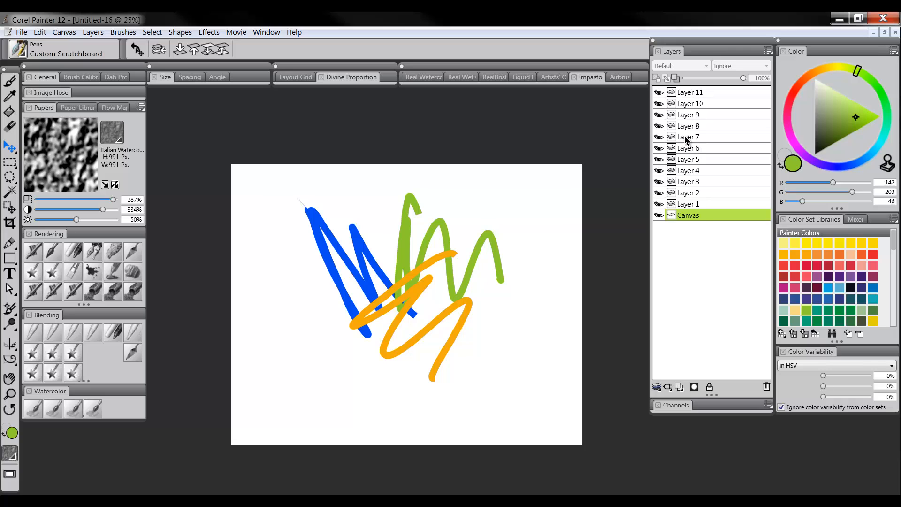
Step: Toggle the Canvas's visibility off and on to check what it contains after the merge
click(659, 215)
click(659, 215)
click(659, 215)
click(659, 215)
Step: Hide Layer 11, Layer 10 and the Canvas, toggling Layer 11 a few times to compare
click(659, 93)
click(660, 93)
click(660, 93)
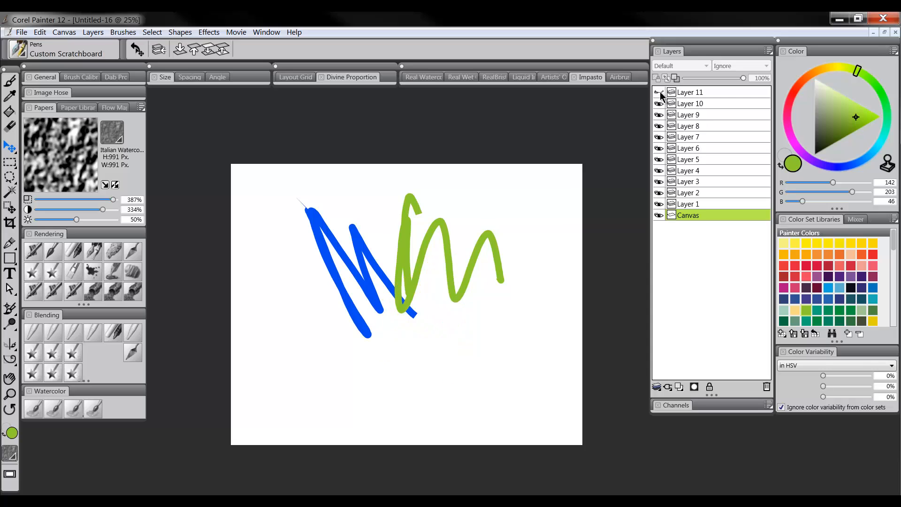
click(660, 93)
click(660, 93)
click(660, 103)
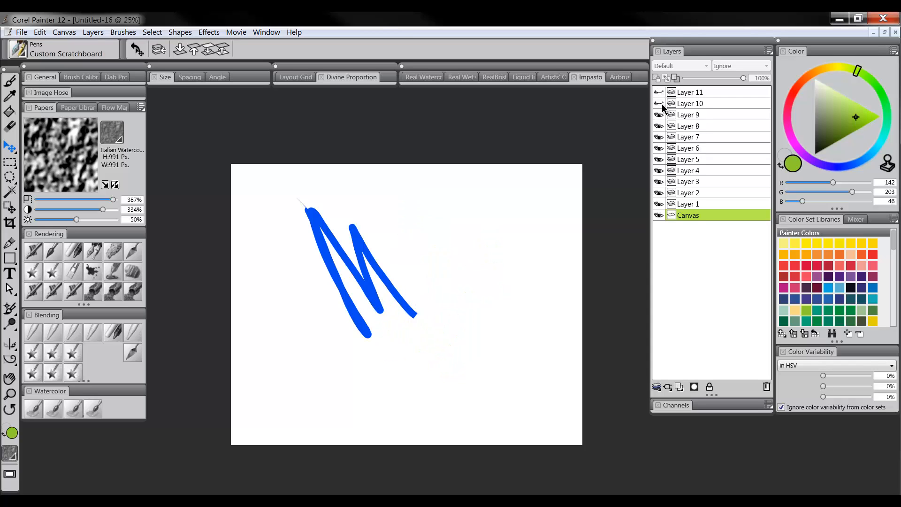
click(658, 215)
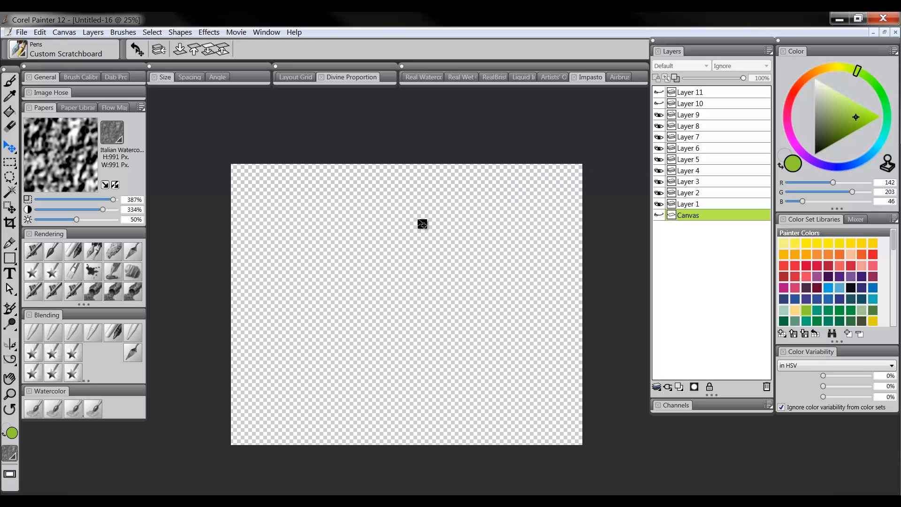
Step: Paint a large solid red circle near the middle of Layer 1 with the Custom Scratchboard pen
click(96, 257)
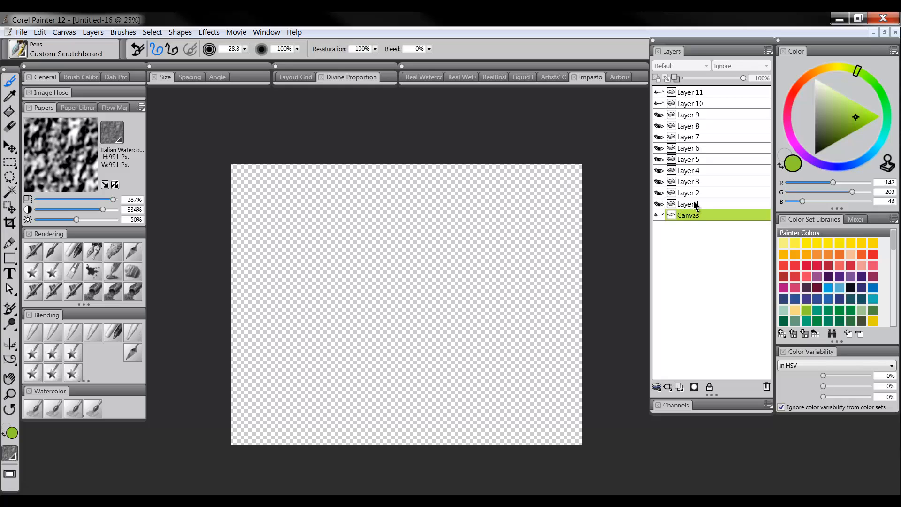
click(699, 202)
click(805, 266)
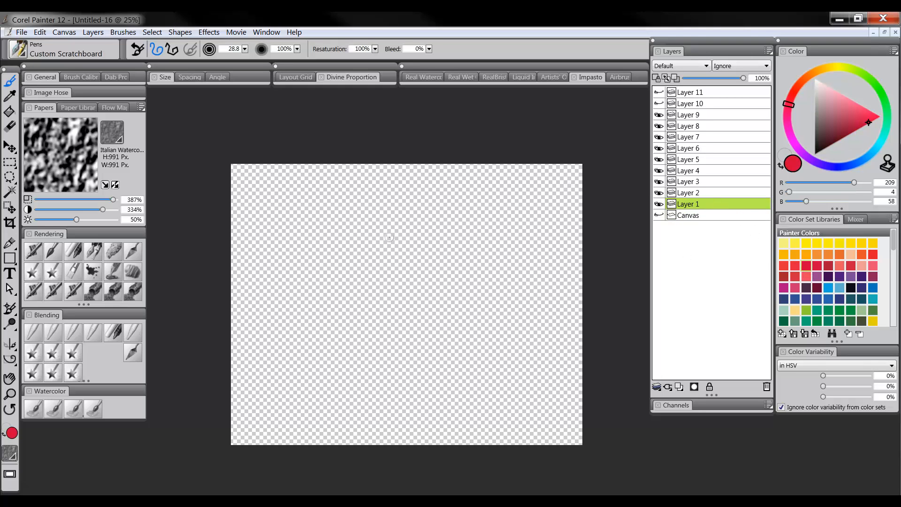
mouse_move(428, 273)
mouse_down()
mouse_move(394, 282)
mouse_move(416, 276)
mouse_move(396, 281)
mouse_move(413, 265)
mouse_up()
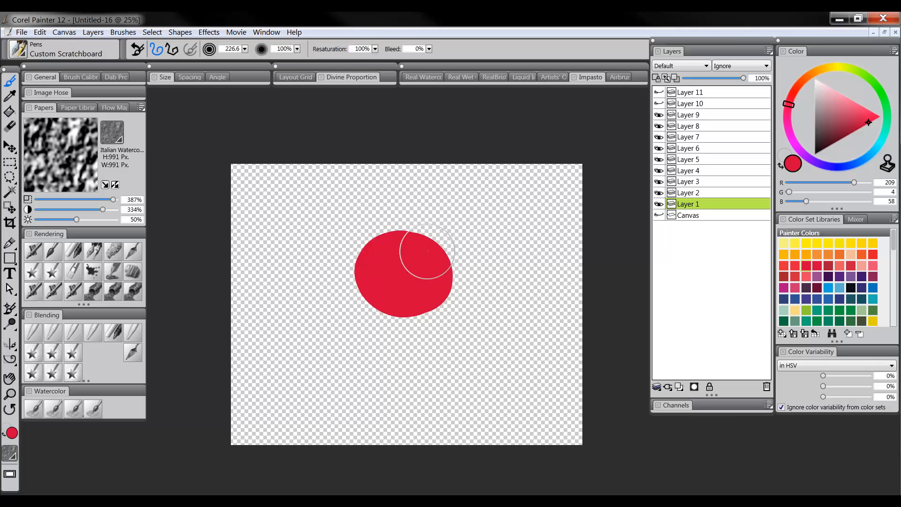
Step: Show the Canvas, sample its white background and paint over the blue scribble on the Canvas with white
click(659, 215)
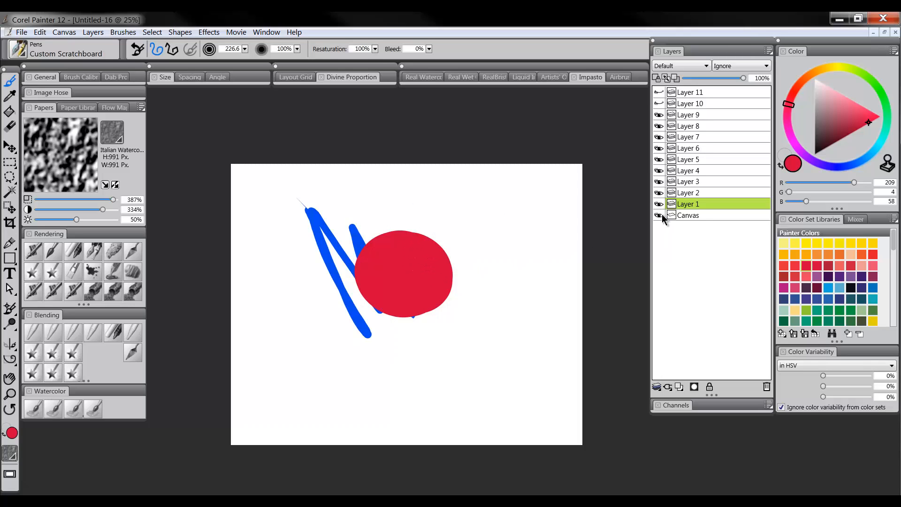
click(694, 216)
alt+click(440, 205)
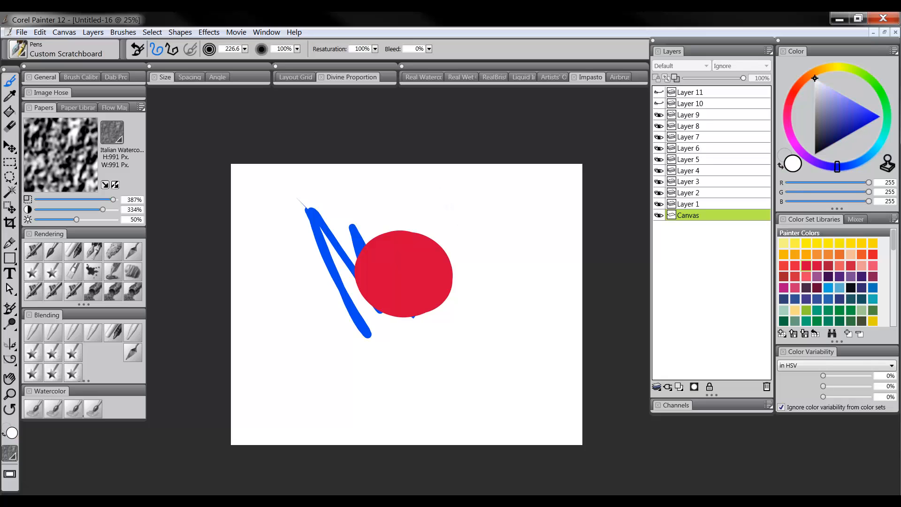
mouse_move(364, 254)
mouse_down()
mouse_move(328, 232)
mouse_move(325, 298)
mouse_move(386, 293)
mouse_up()
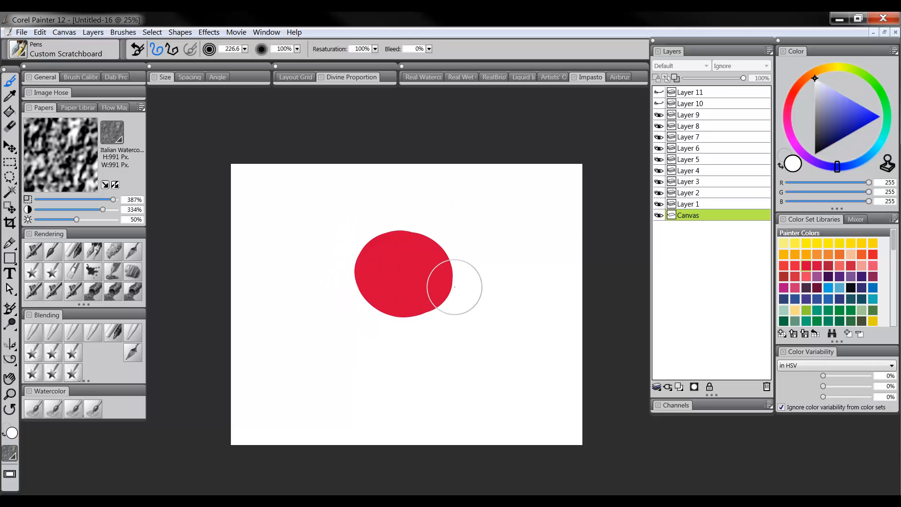
Step: Toggle the Canvas's visibility off and on repeatedly to compare the white background with the transparent layer behind the red circle
click(659, 215)
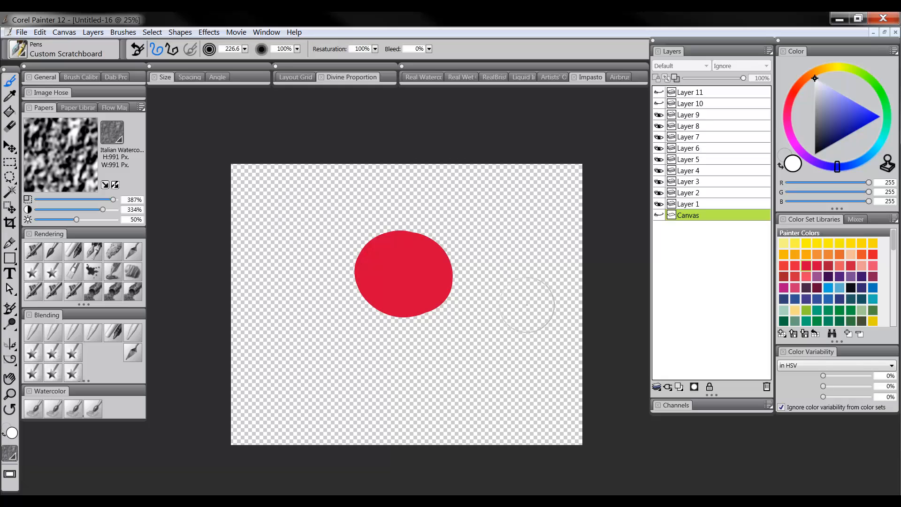
click(658, 215)
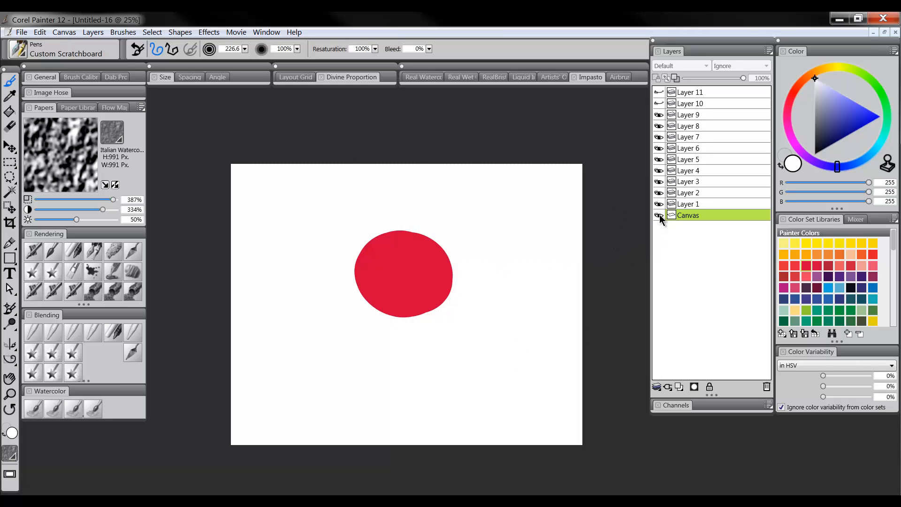
click(660, 216)
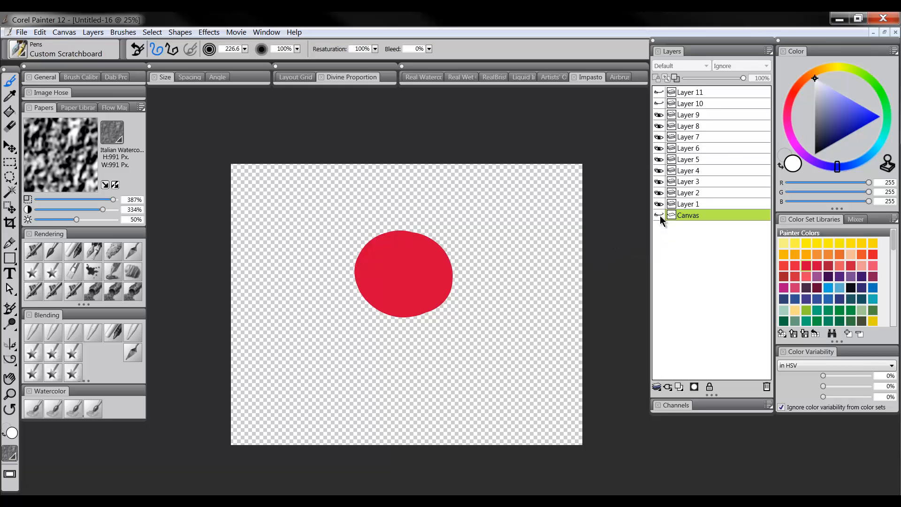
click(660, 215)
click(660, 215)
click(659, 215)
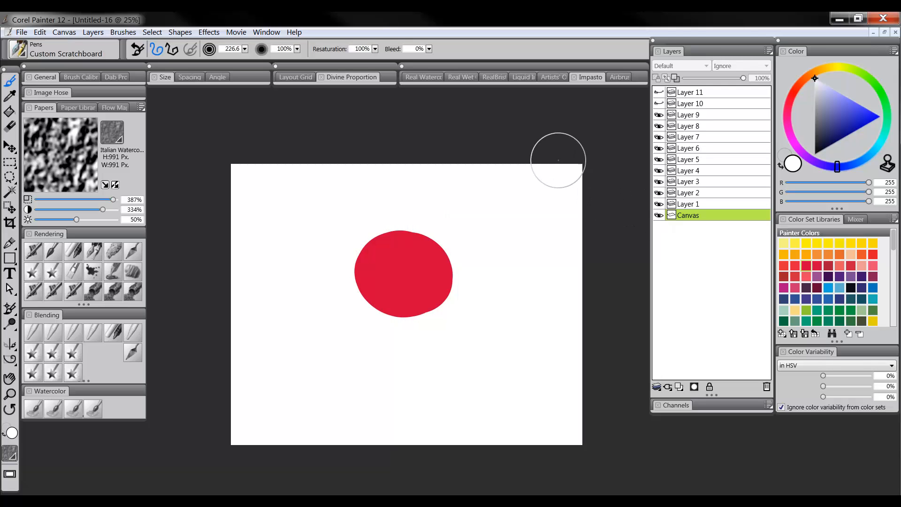
click(659, 215)
click(659, 215)
click(660, 214)
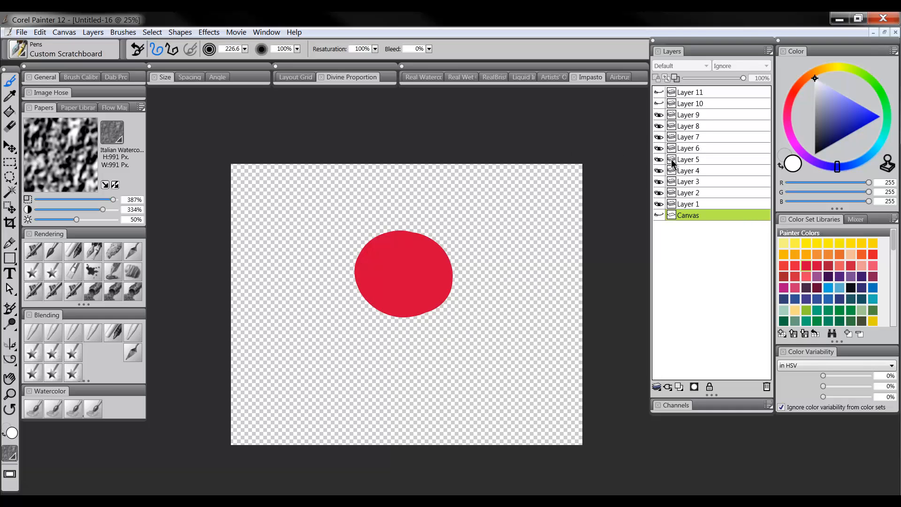
click(659, 215)
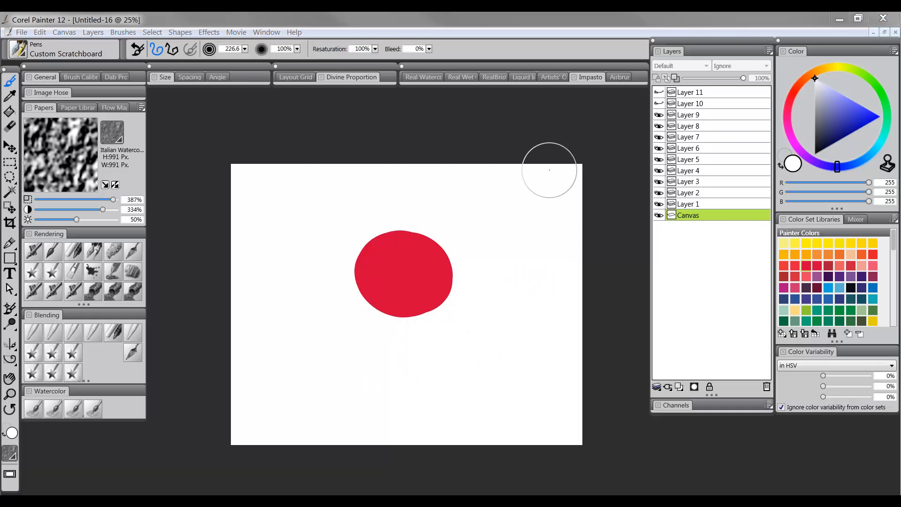
Step: Select Layer 11 through Layer 1 together and delete them, leaving only the Canvas
click(695, 93)
shift+click(692, 202)
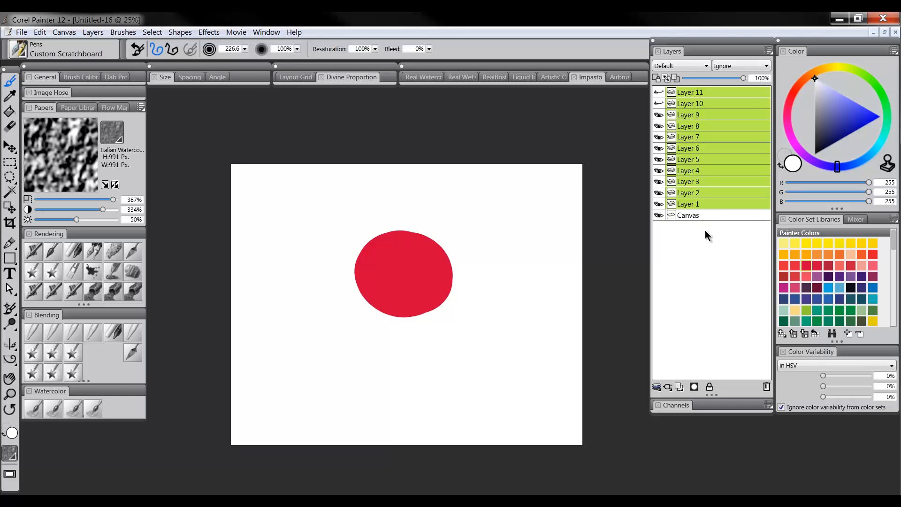
click(766, 386)
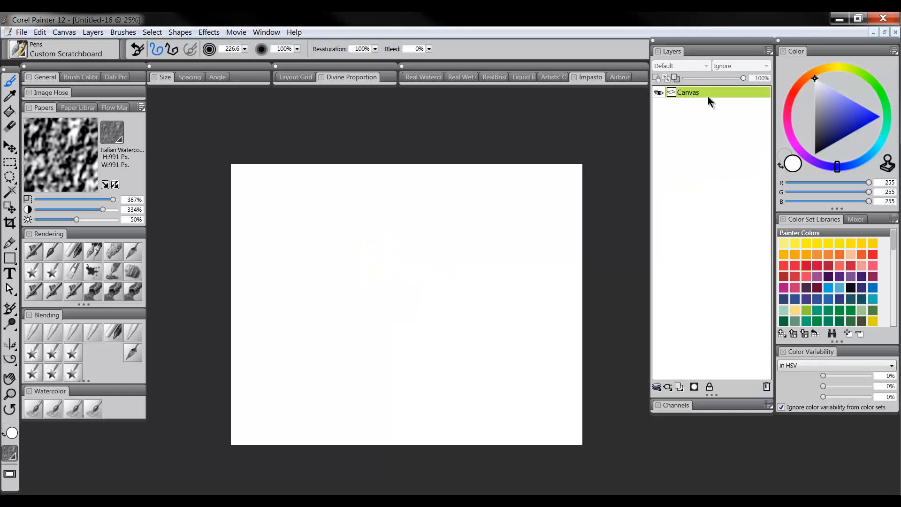
Step: Paint rough dark blue border lines along the edges of the Canvas with the Custom Scratchboard pen
click(850, 134)
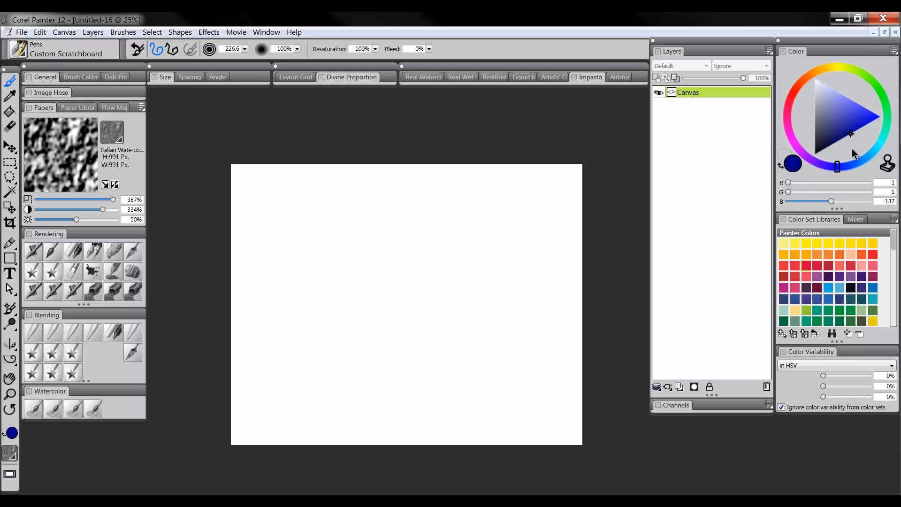
click(113, 251)
drag(422, 225, 425, 231)
mouse_move(245, 179)
mouse_down()
mouse_move(245, 400)
mouse_move(315, 421)
mouse_move(519, 404)
mouse_move(581, 281)
mouse_move(578, 165)
mouse_move(301, 173)
mouse_move(232, 207)
mouse_move(231, 370)
mouse_move(316, 440)
mouse_move(504, 439)
mouse_move(586, 411)
mouse_move(596, 258)
mouse_move(580, 166)
mouse_move(272, 170)
mouse_move(227, 220)
mouse_move(232, 370)
mouse_move(283, 455)
mouse_move(577, 432)
mouse_move(592, 186)
mouse_move(223, 172)
mouse_up()
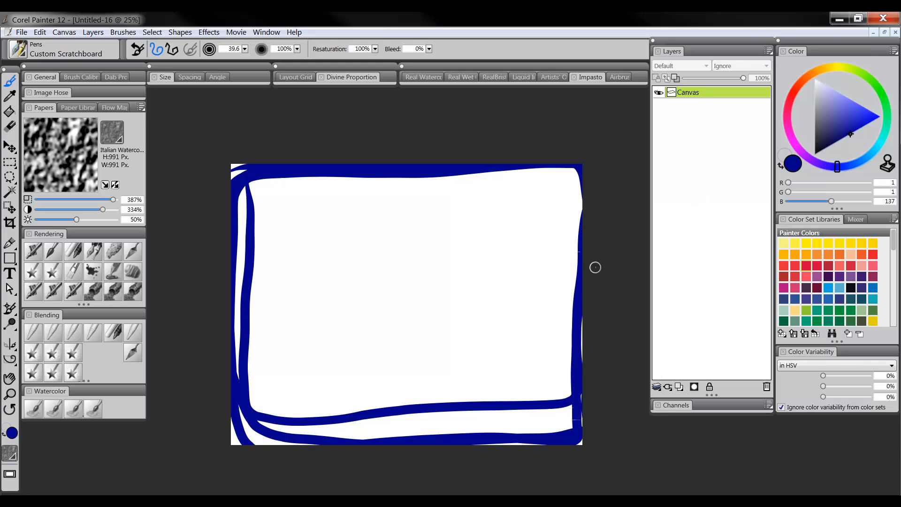
Step: Pick a purple paint color (RGB 136, 2, 122), try strokes on the Canvas and undo the last one
click(792, 137)
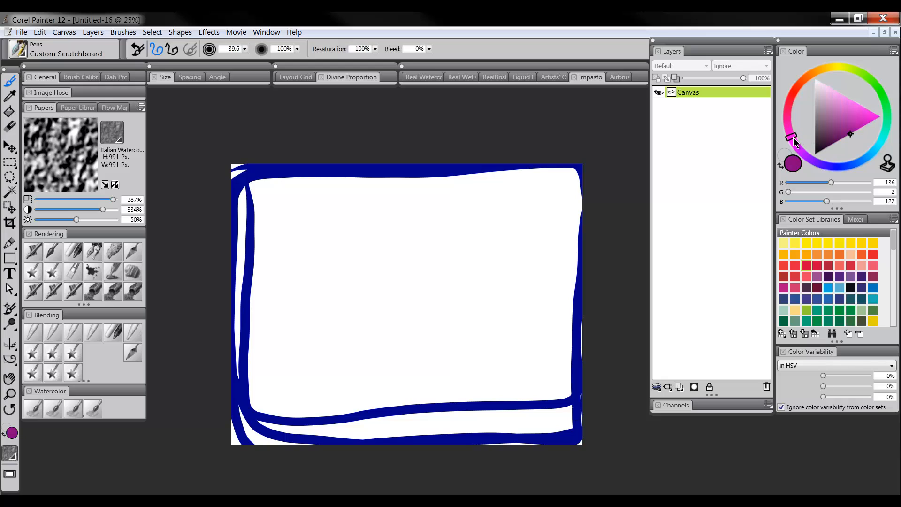
mouse_move(529, 184)
mouse_down()
mouse_move(299, 204)
mouse_move(291, 297)
mouse_move(334, 390)
mouse_move(531, 359)
mouse_move(532, 234)
mouse_move(428, 201)
mouse_move(317, 217)
mouse_move(318, 350)
mouse_move(455, 359)
mouse_move(515, 278)
mouse_move(451, 197)
mouse_move(327, 227)
mouse_move(343, 335)
mouse_move(505, 340)
mouse_move(492, 255)
mouse_move(422, 217)
mouse_move(338, 258)
mouse_move(376, 346)
mouse_move(488, 326)
mouse_move(468, 227)
mouse_move(400, 229)
mouse_move(352, 249)
mouse_move(368, 322)
mouse_move(454, 325)
mouse_move(460, 281)
mouse_move(423, 243)
mouse_move(369, 260)
mouse_move(386, 319)
mouse_move(449, 310)
mouse_move(431, 262)
mouse_move(392, 262)
mouse_move(394, 303)
mouse_move(428, 284)
mouse_move(399, 279)
mouse_move(414, 296)
mouse_move(510, 286)
mouse_up()
key(ctrl+z)
Step: Switch to the Square Chalk brush and clear everything painted on the Canvas
click(71, 251)
key(ctrl+a)
key(Delete)
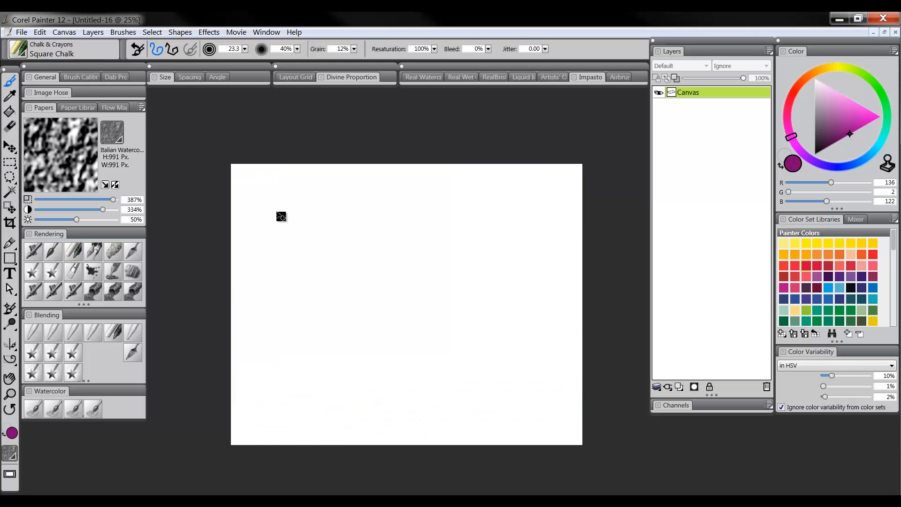
Step: Choose the Artists Canvas paper texture and paint broad purple chalk patches across the upper part of the Canvas
click(112, 134)
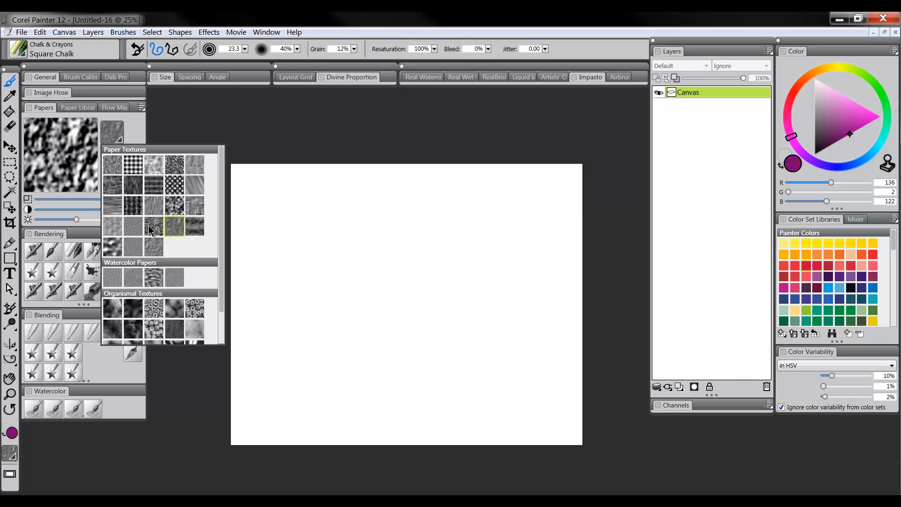
click(133, 207)
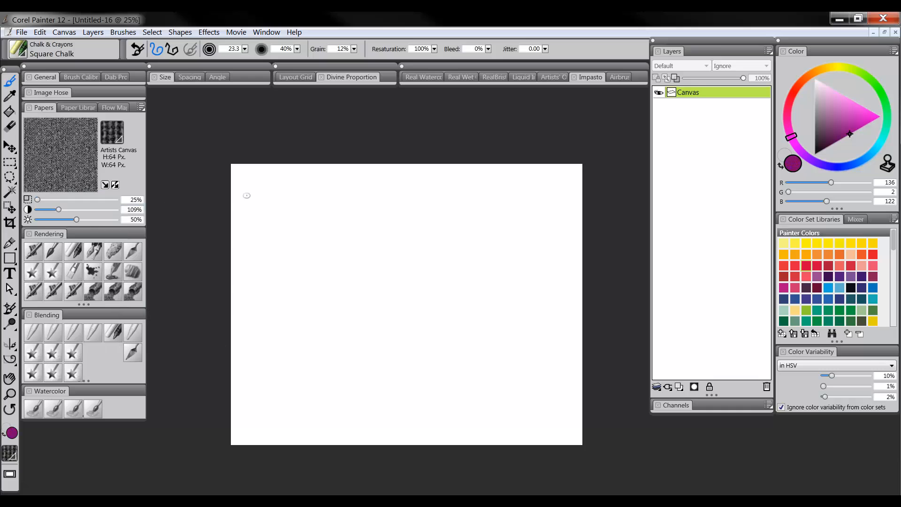
mouse_move(297, 187)
mouse_down()
mouse_move(314, 212)
mouse_move(278, 187)
mouse_move(346, 202)
mouse_move(346, 210)
mouse_move(374, 177)
mouse_move(466, 179)
mouse_move(396, 217)
mouse_move(444, 247)
mouse_move(503, 250)
mouse_move(434, 272)
mouse_up()
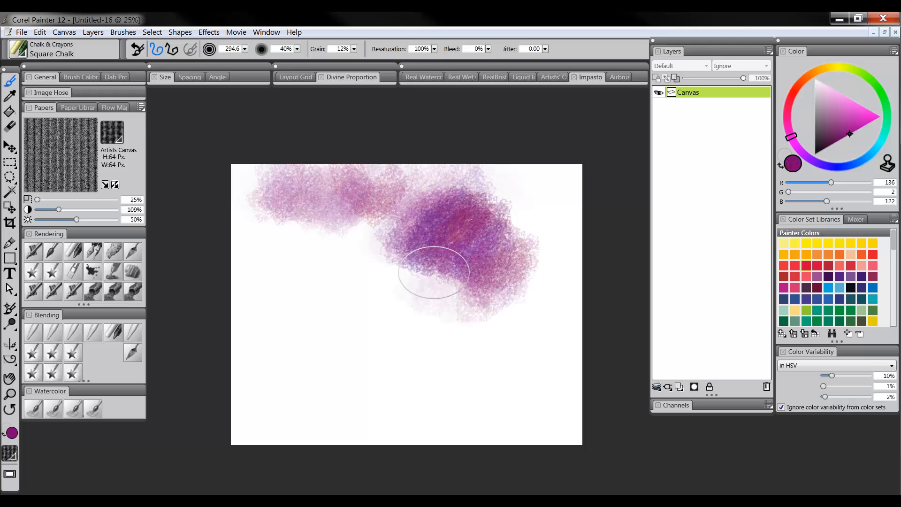
Step: Zoom in on the purple chalk strokes to examine their paper grain, then return to 25% and recenter the canvas
click(9, 393)
click(346, 190)
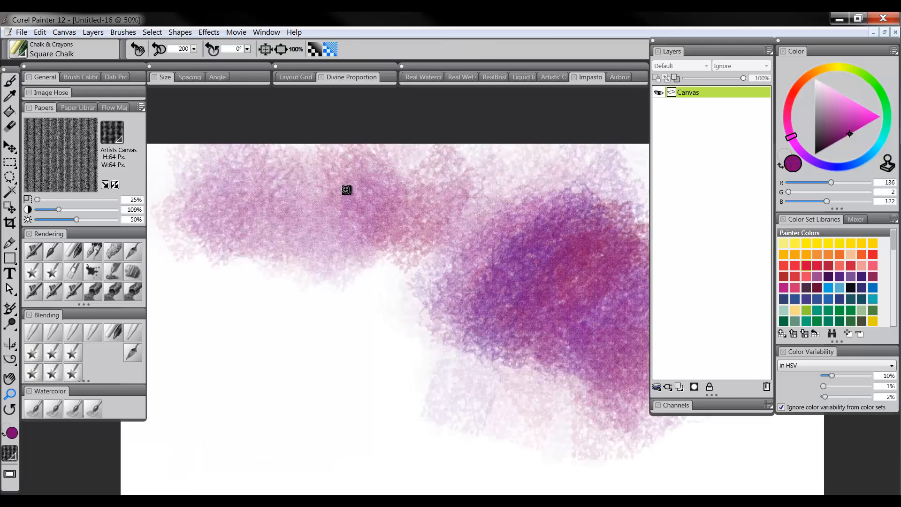
click(350, 194)
click(360, 203)
click(376, 213)
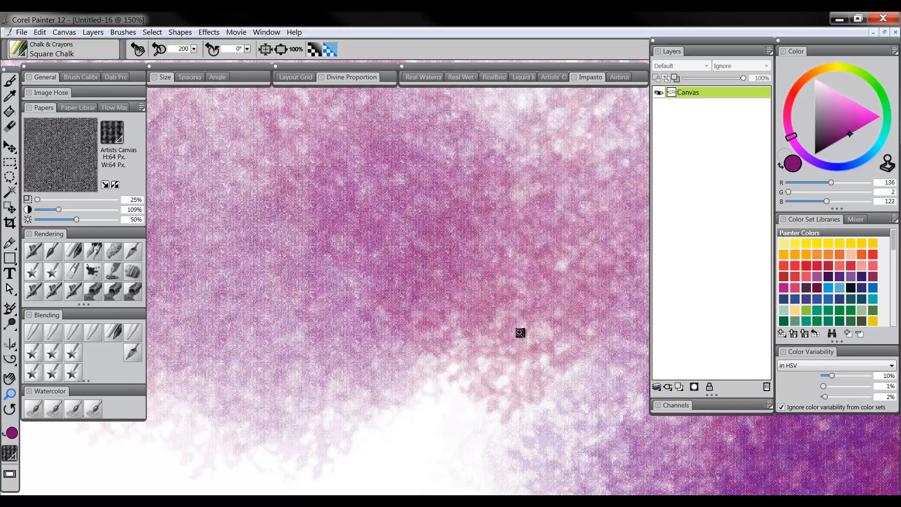
alt+click(521, 317)
alt+click(521, 319)
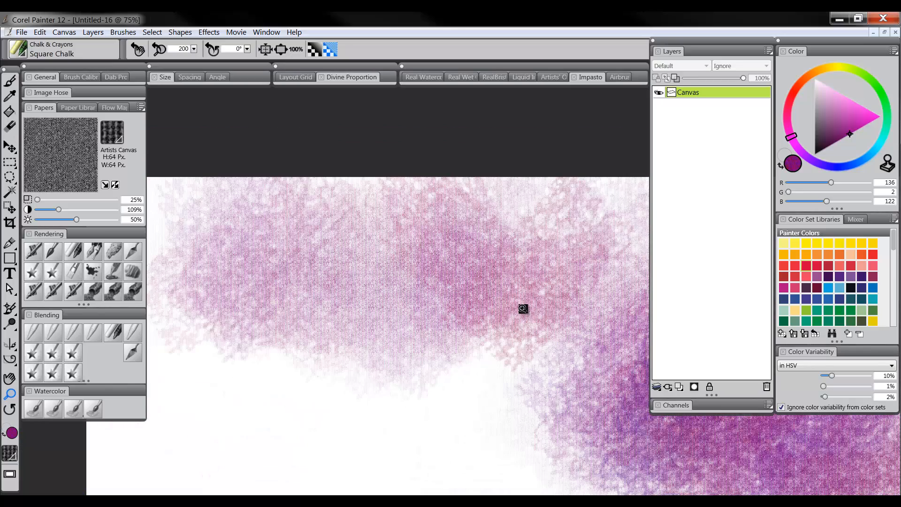
alt+click(525, 305)
alt+click(530, 307)
alt+click(532, 310)
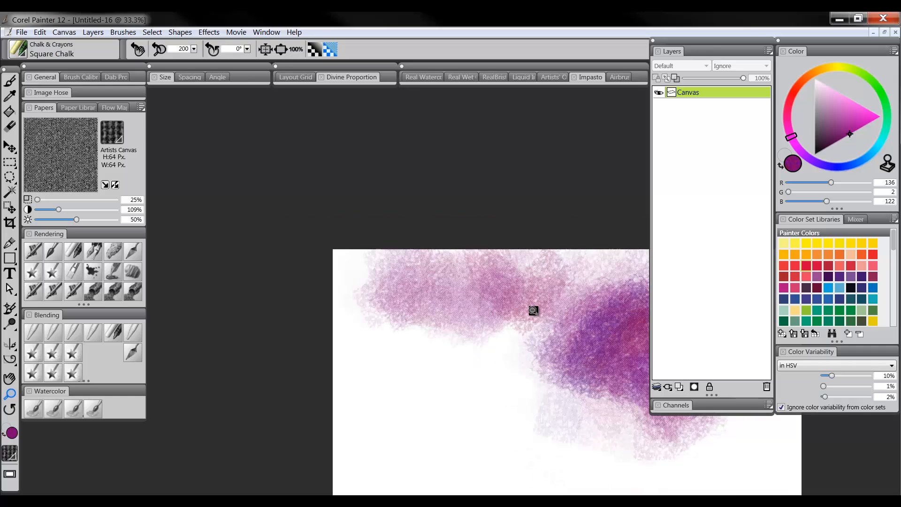
alt+click(534, 310)
drag(573, 326, 532, 273)
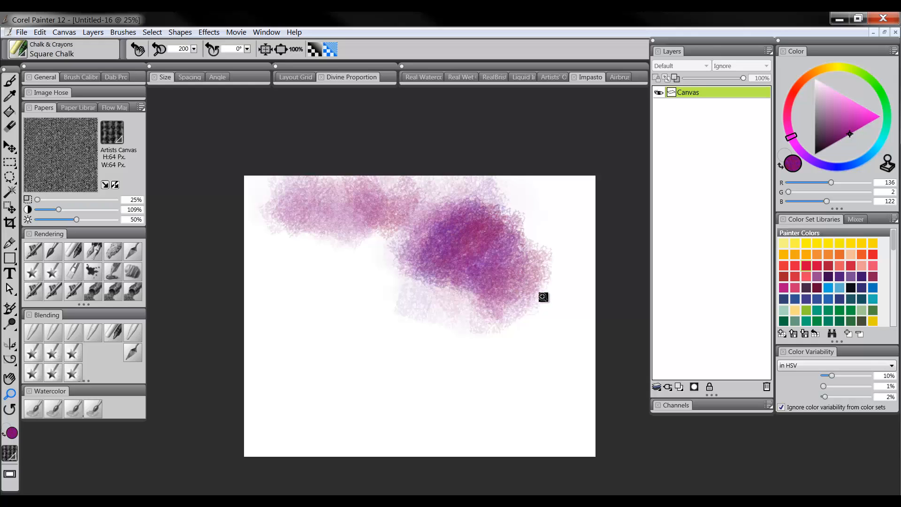
drag(534, 326, 528, 311)
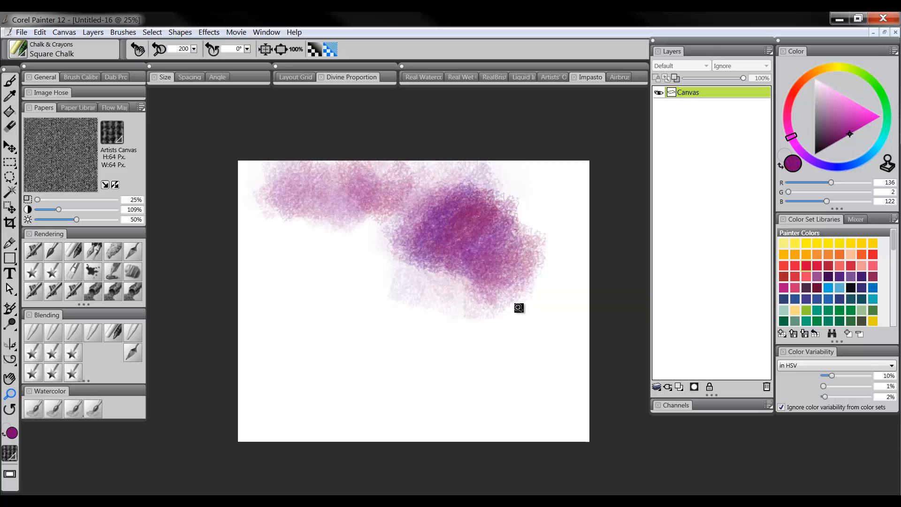
Step: Start saving the image and set its file type to Painter RIFF, looking through the other available formats
click(21, 33)
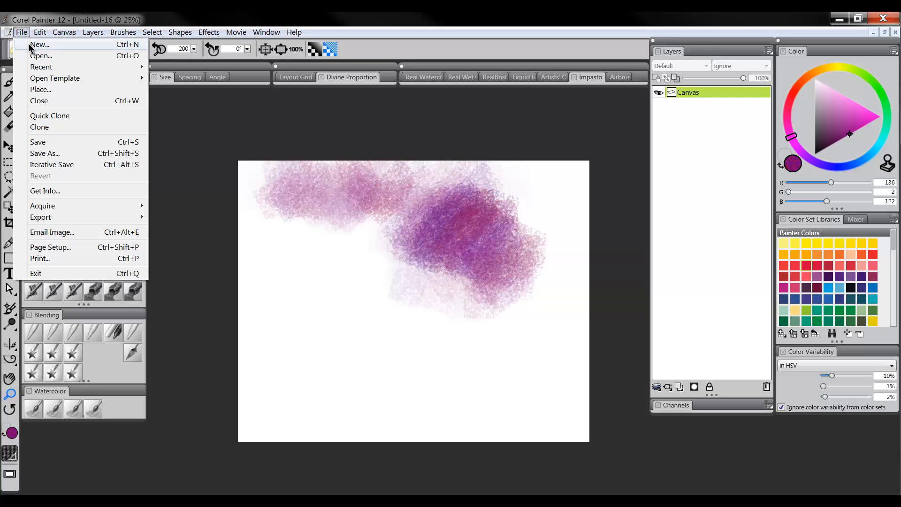
click(38, 142)
click(150, 271)
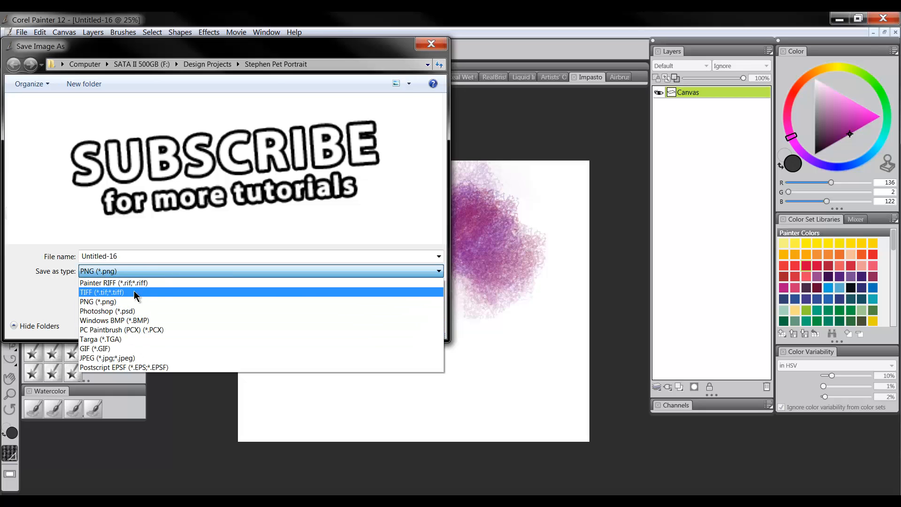
click(136, 283)
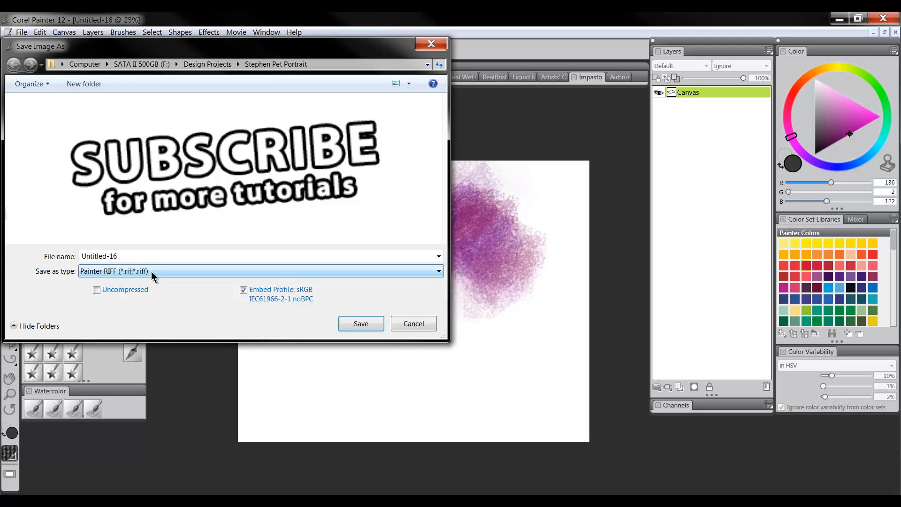
click(155, 272)
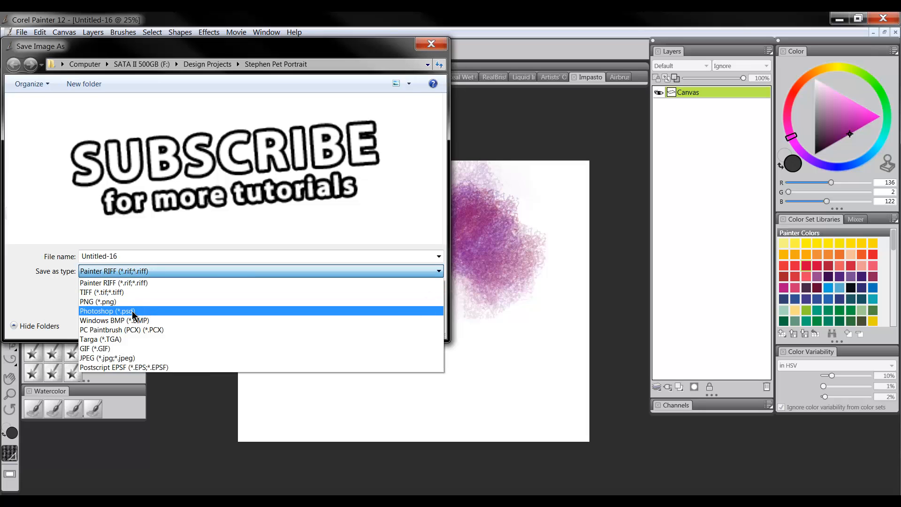
click(142, 283)
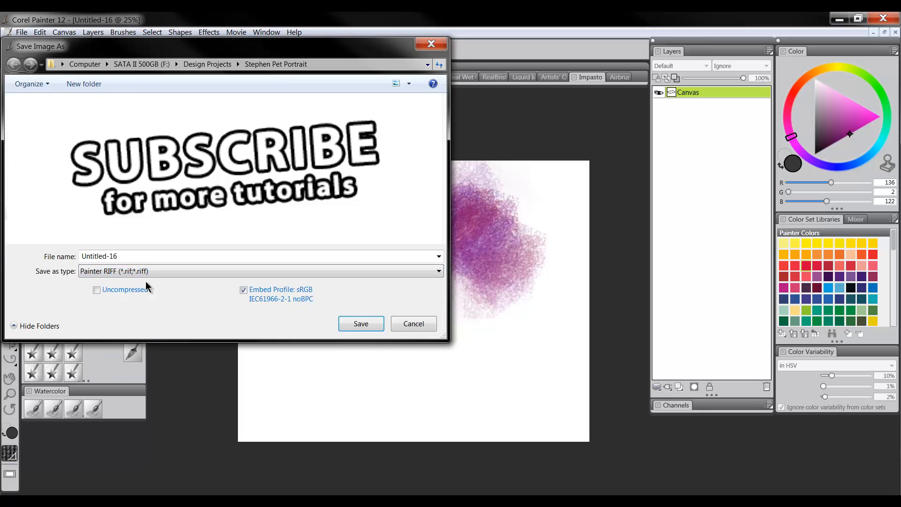